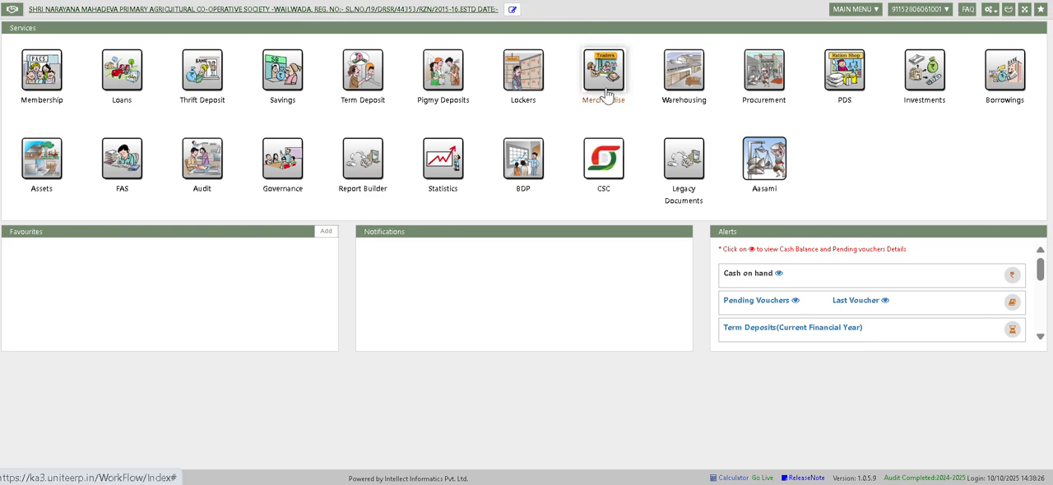
Open the Merchandise purchase form and choose TAPMCS as the supplier.
click(606, 93)
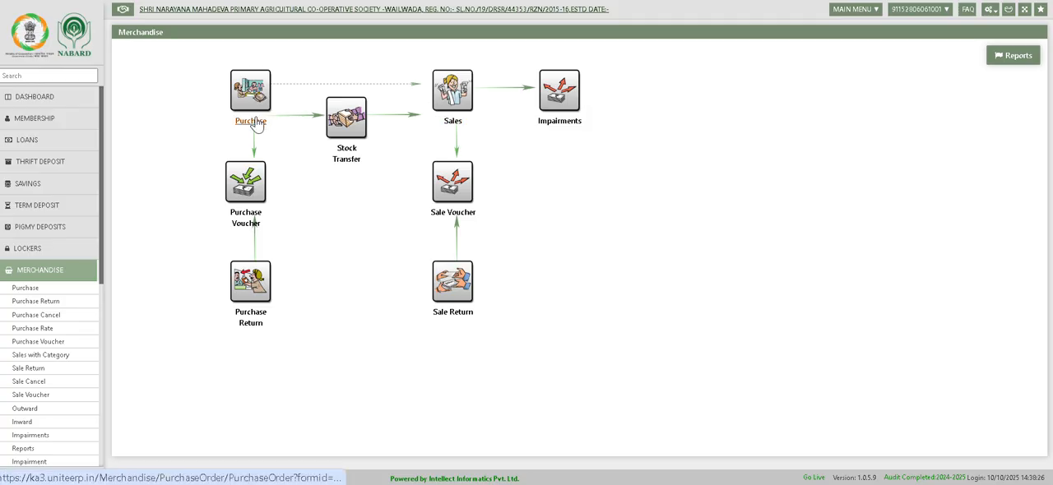
click(255, 121)
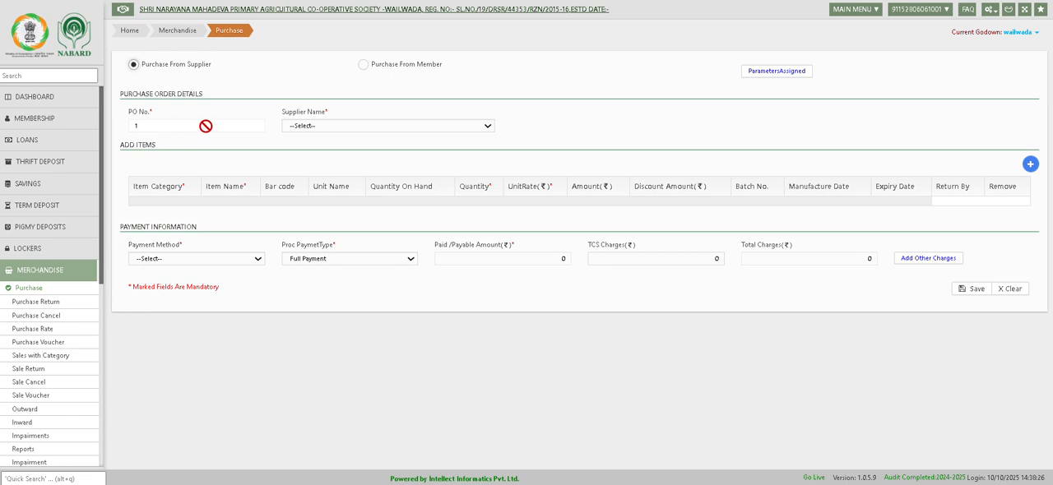
click(312, 127)
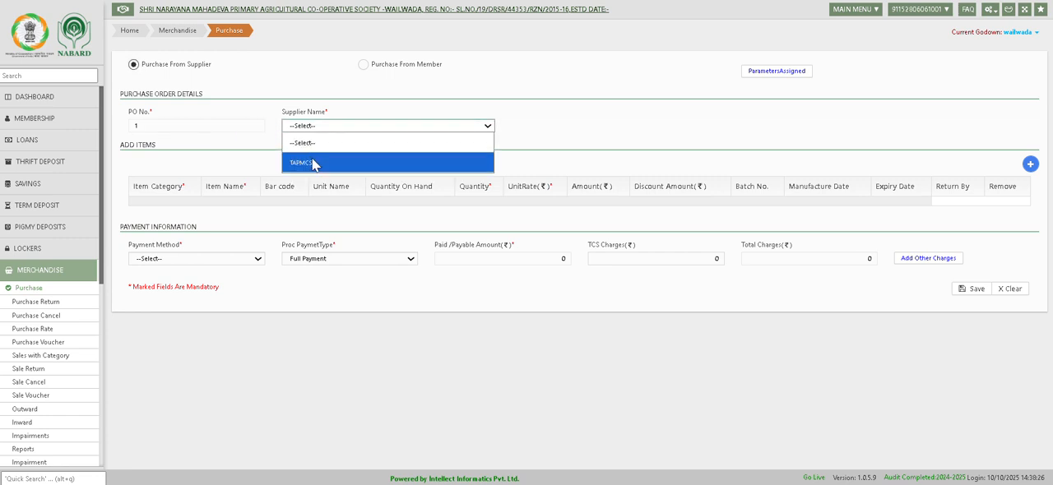
click(313, 164)
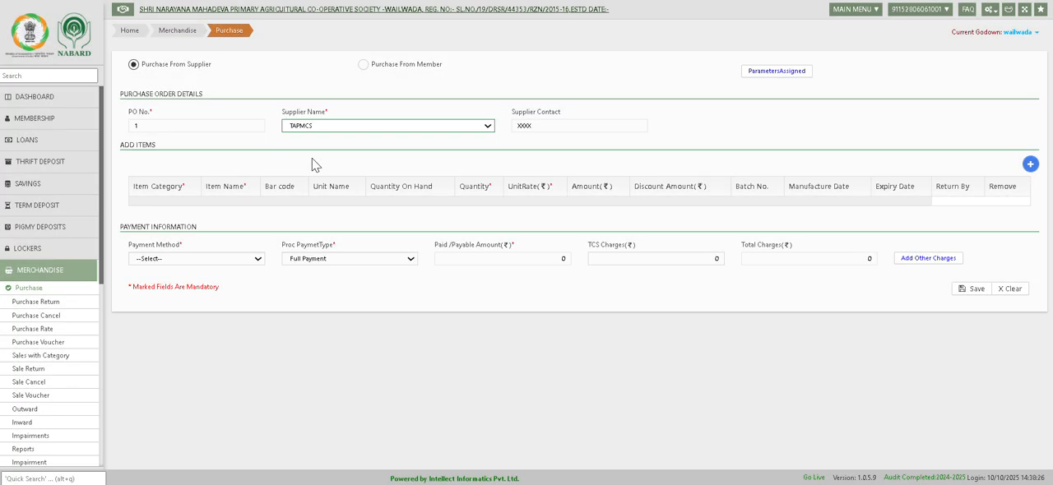
Add an item row to the purchase with category Fertilizers and item urea.
click(1030, 165)
click(178, 222)
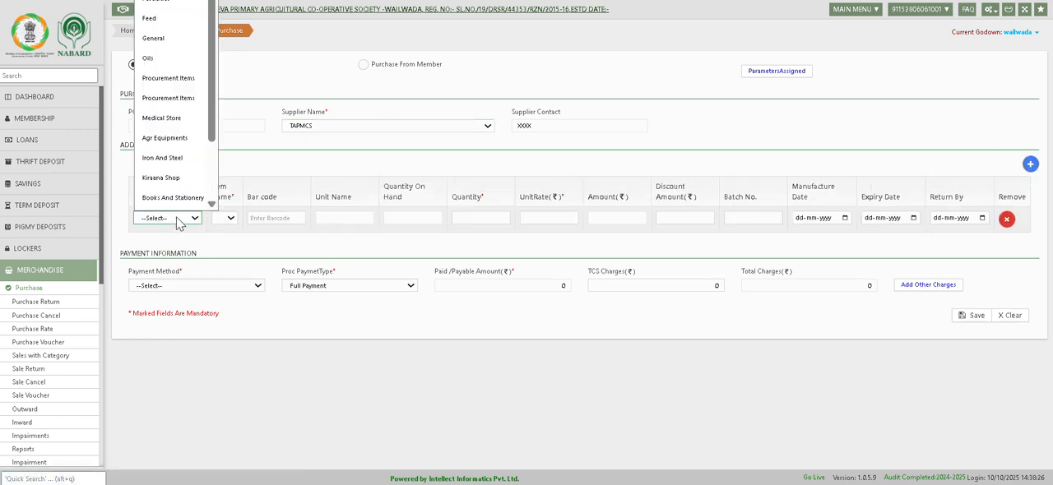
click(156, 0)
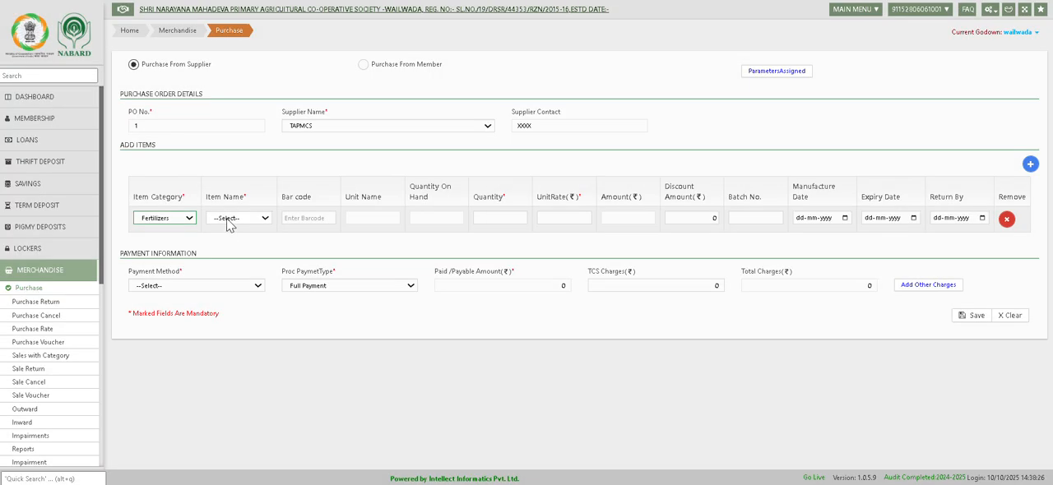
click(228, 221)
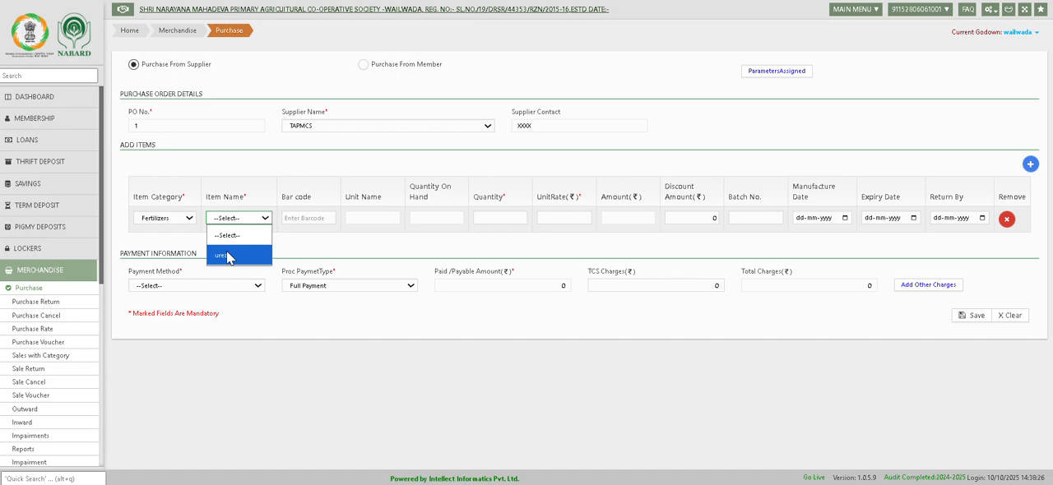
click(226, 256)
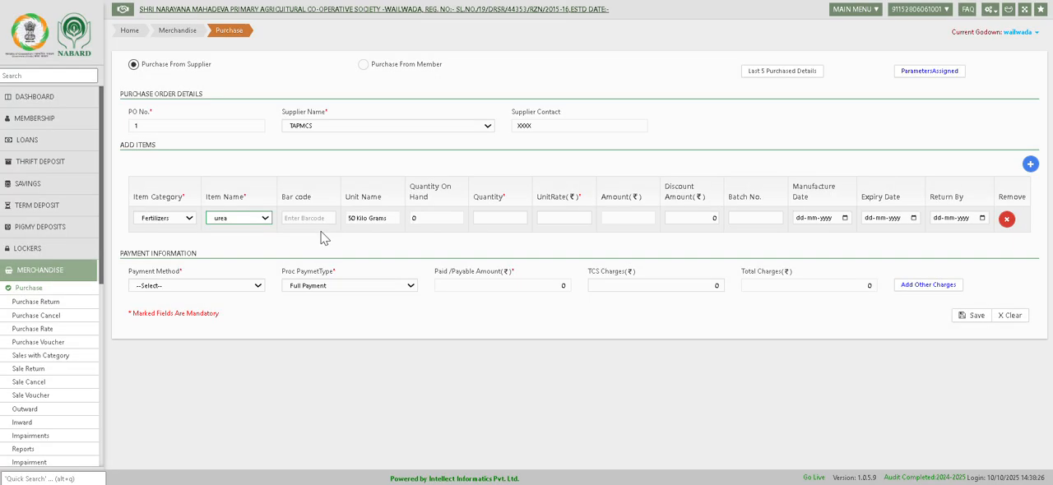
Enter a quantity of 20 and a unit rate of 250 for the urea item.
click(496, 218)
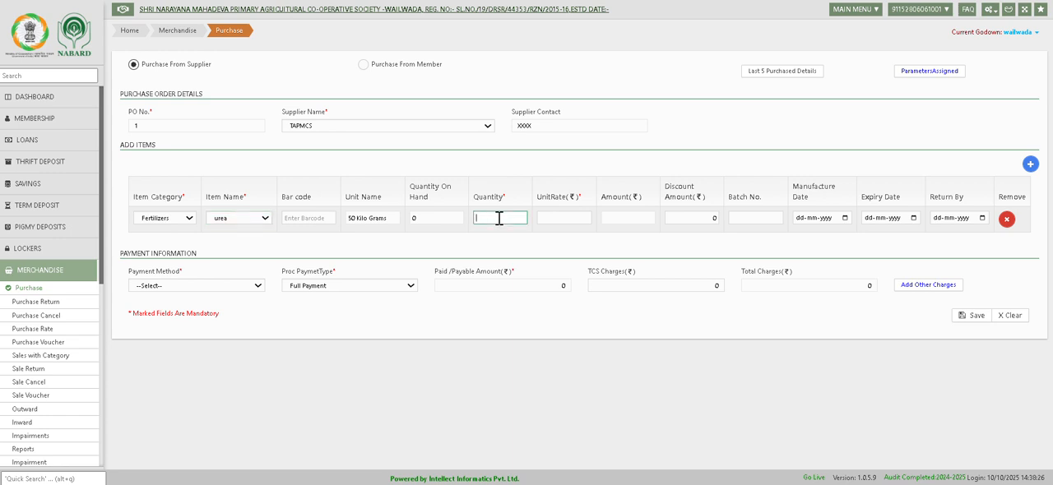
text(20)
key(Tab)
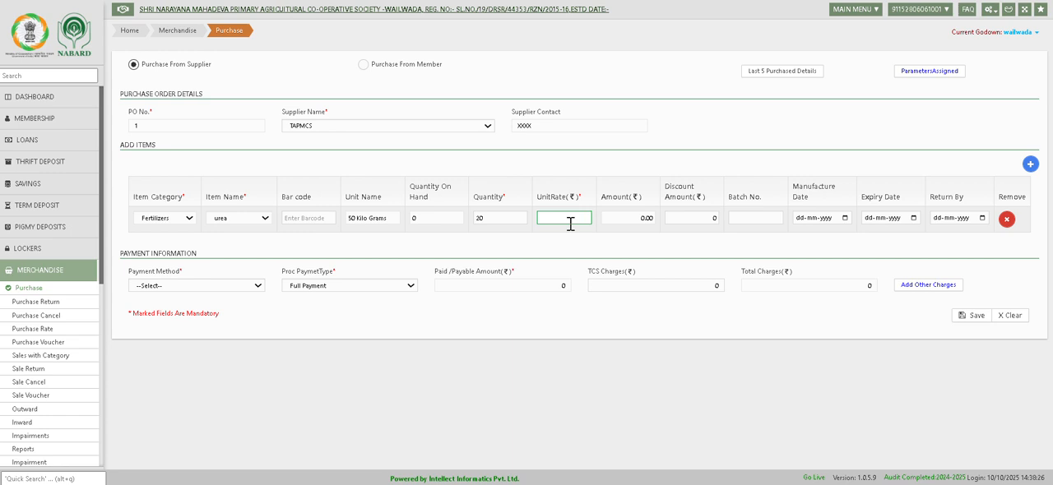
text(250)
key(Tab)
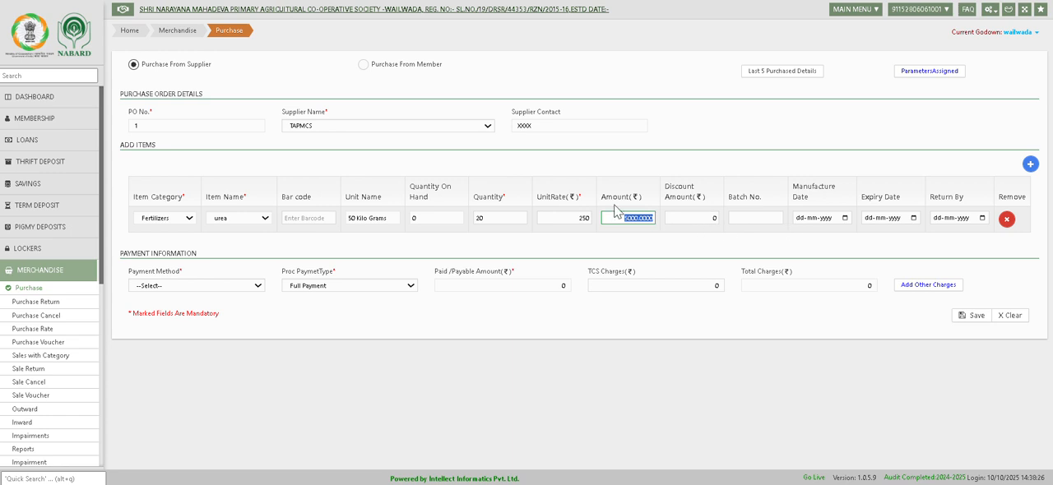
Set the purchase's payment method to Credit and save the purchase for confirmation.
click(218, 286)
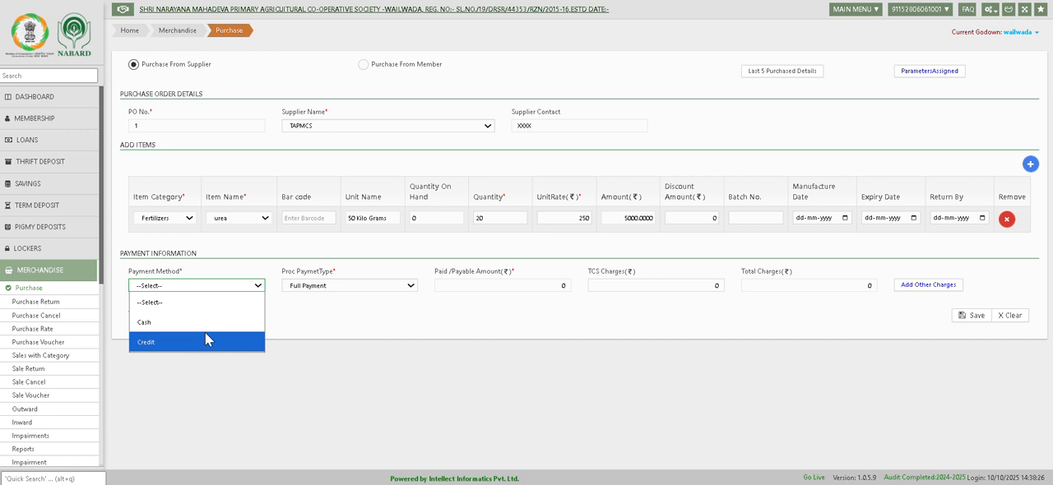
click(205, 342)
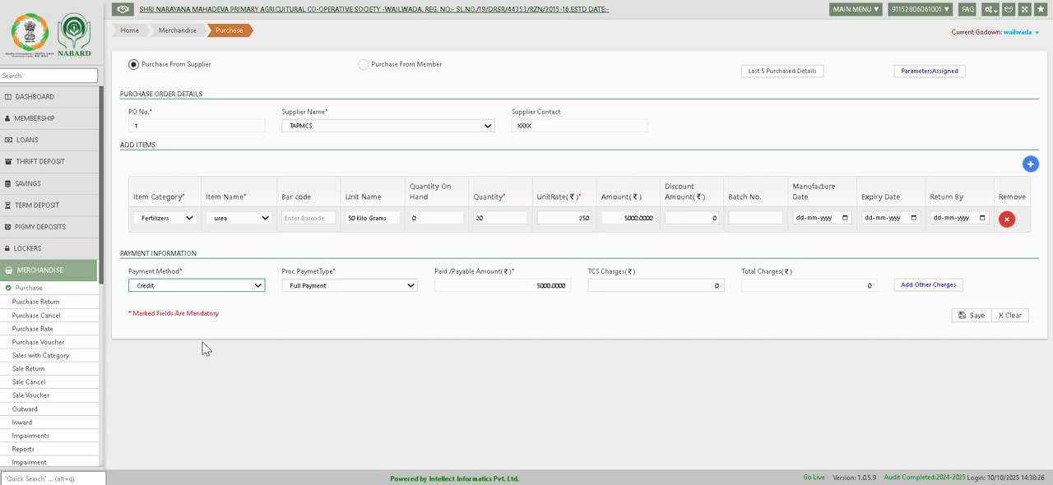
click(967, 316)
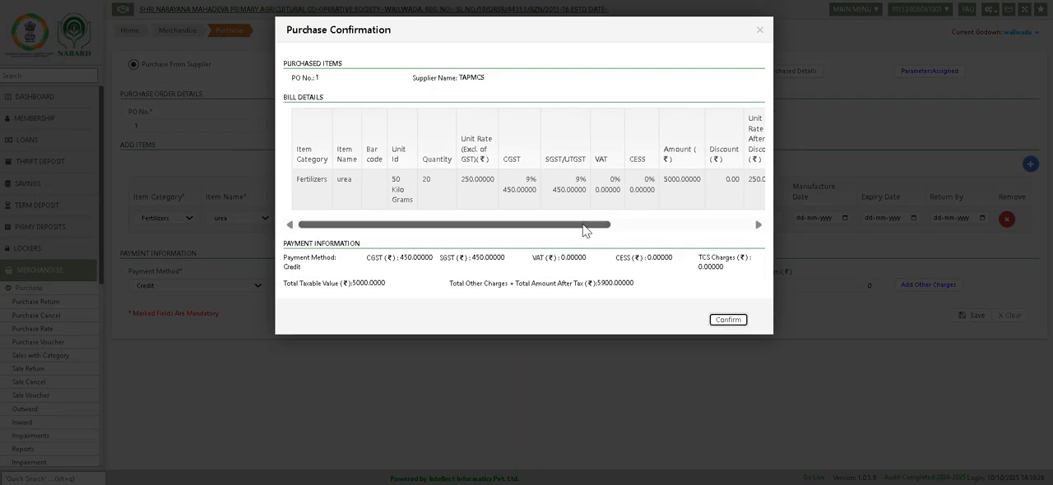
Review the bill details and the total amount after tax, confirm the purchase and dismiss the follow-up dialogs.
drag(584, 230, 622, 230)
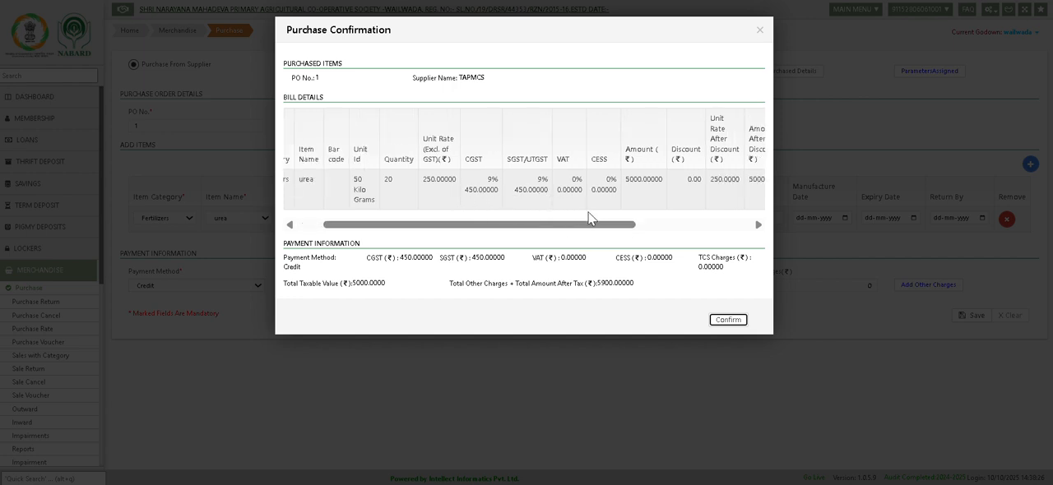
click(596, 283)
drag(596, 284, 656, 291)
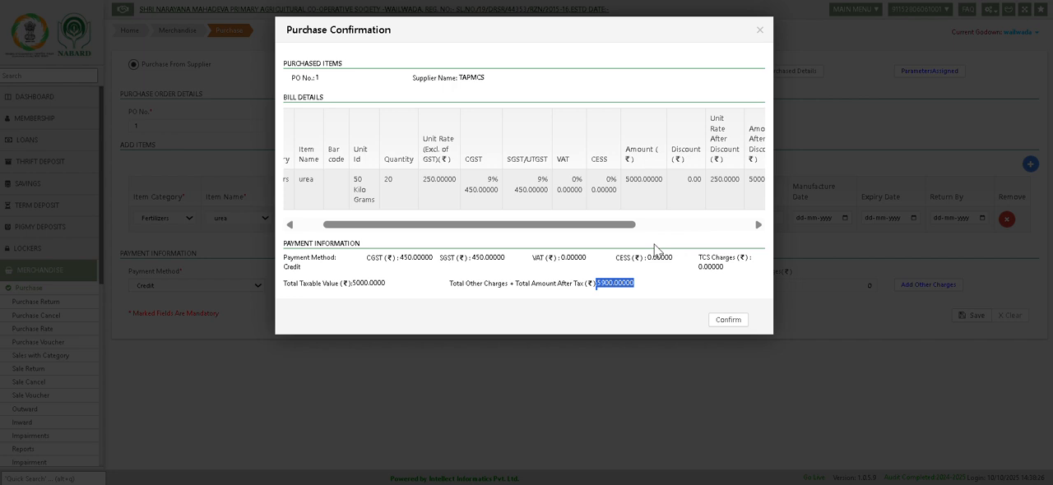
drag(622, 225, 691, 229)
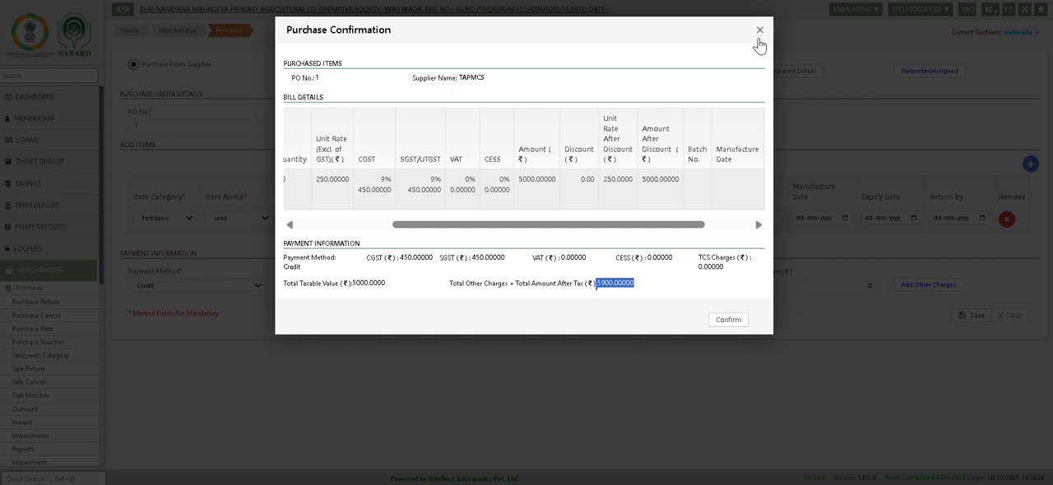
click(723, 322)
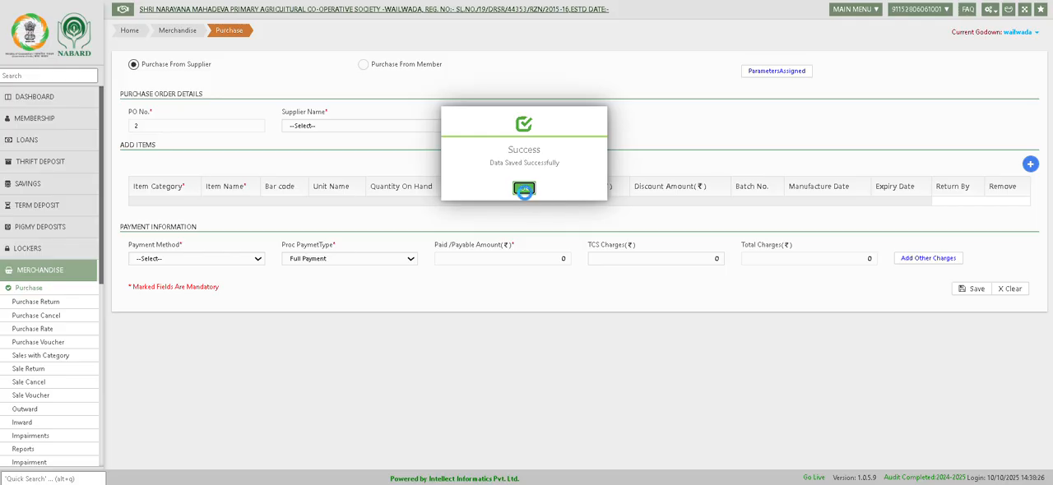
click(525, 189)
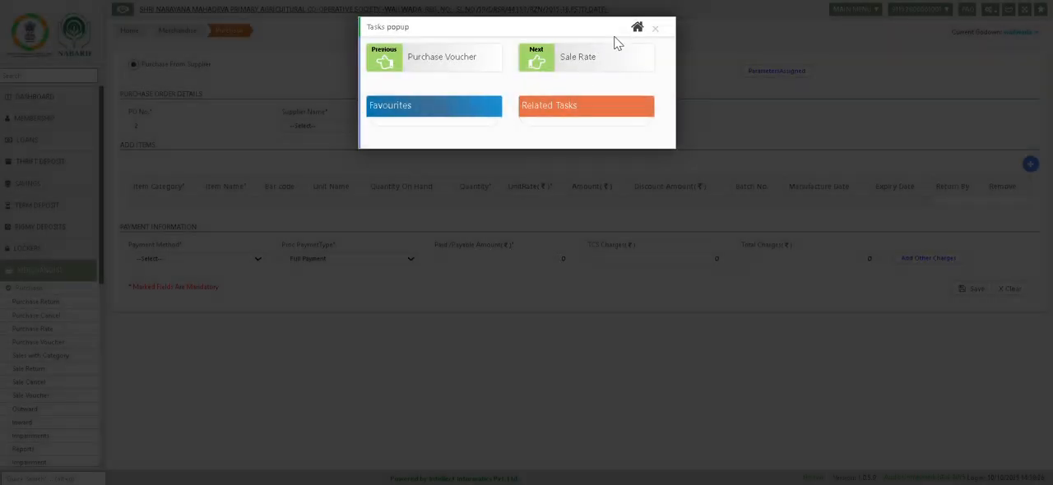
click(658, 31)
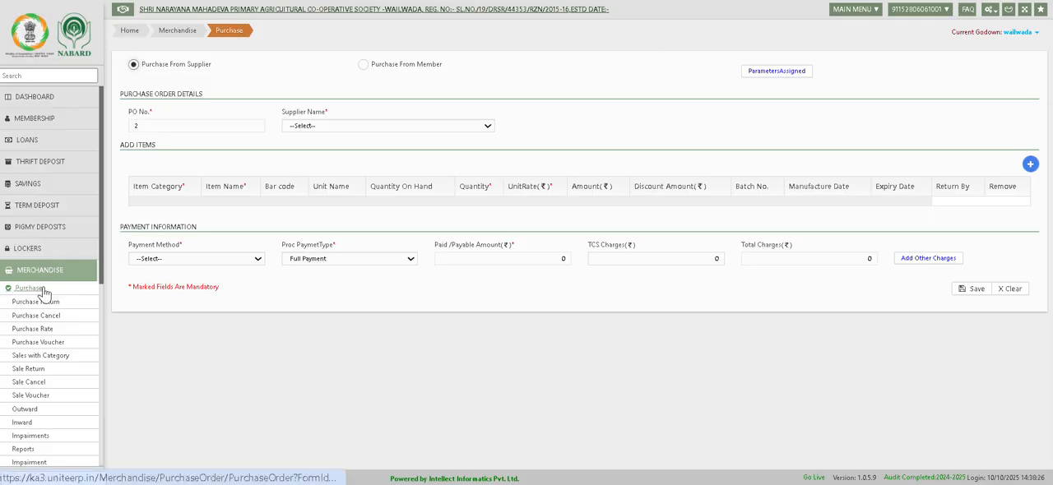
Return to the dashboard and open the Purchase Voucher page of the Merchandise module.
click(42, 290)
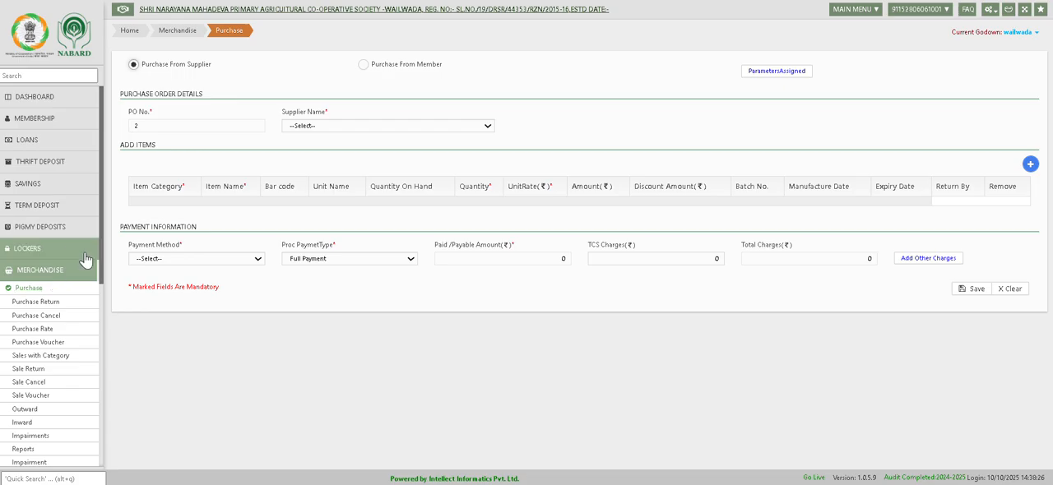
click(41, 97)
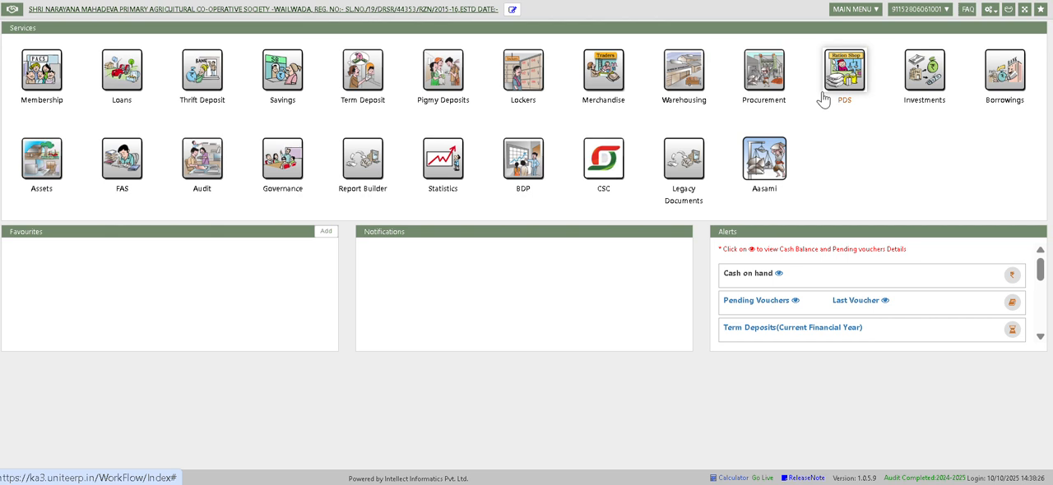
click(589, 74)
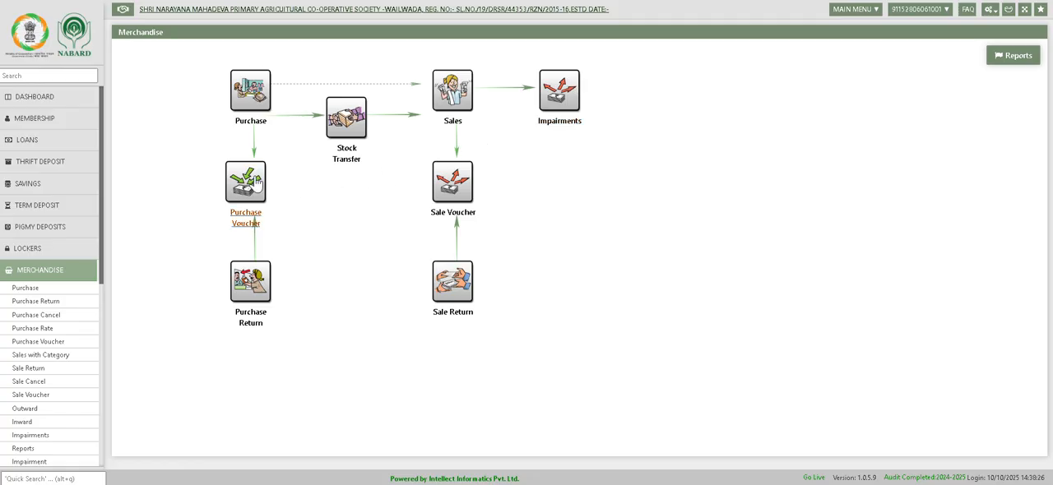
click(257, 194)
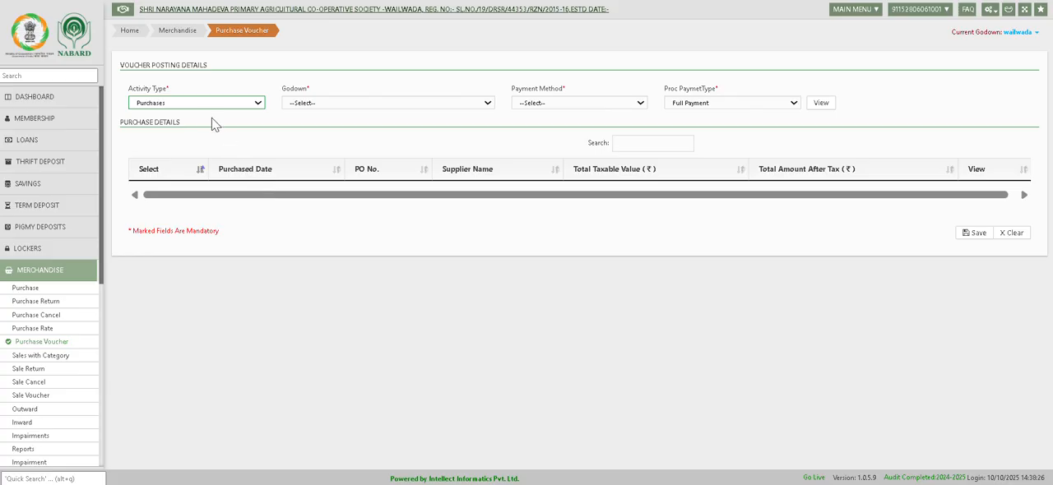
Set the voucher posting details to activity type Purchases, godown wailwada and payment method Credit.
click(206, 105)
click(200, 123)
click(308, 103)
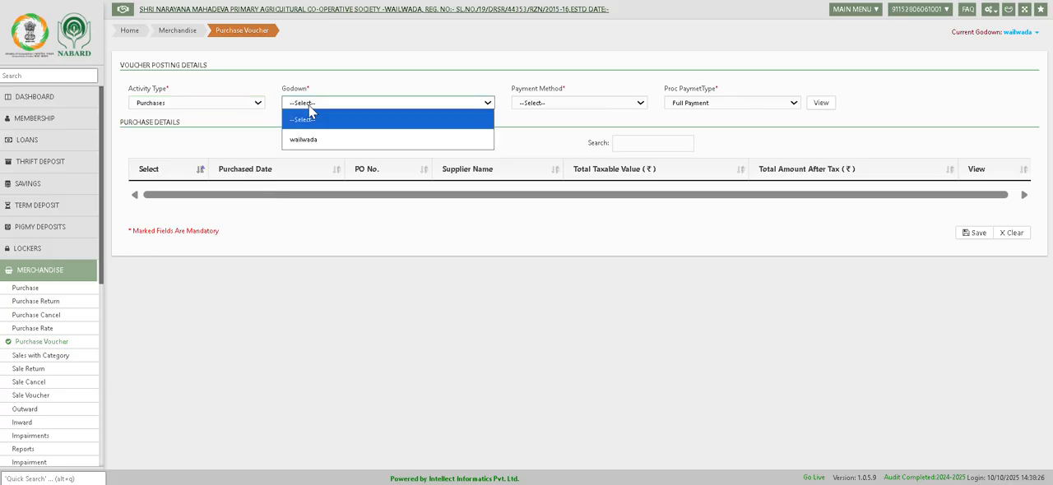
click(313, 134)
click(555, 104)
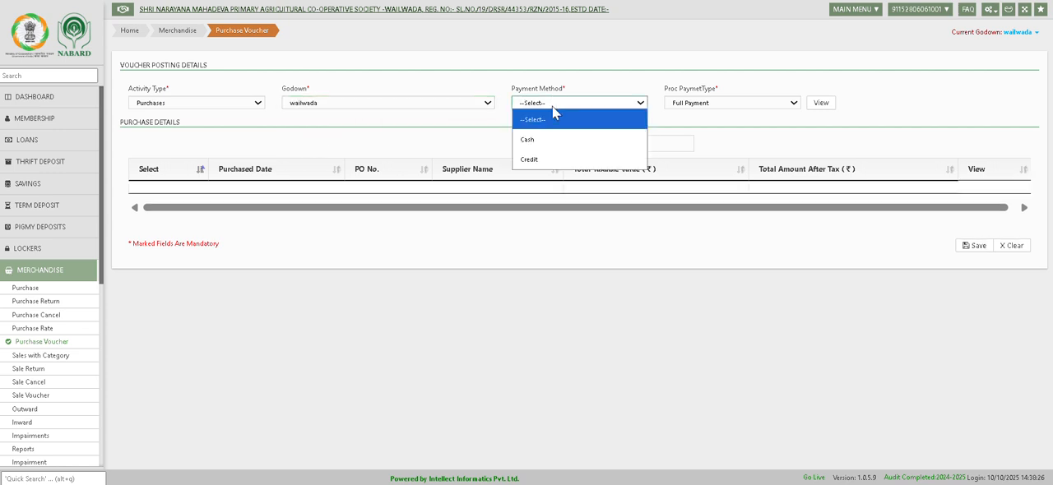
click(541, 160)
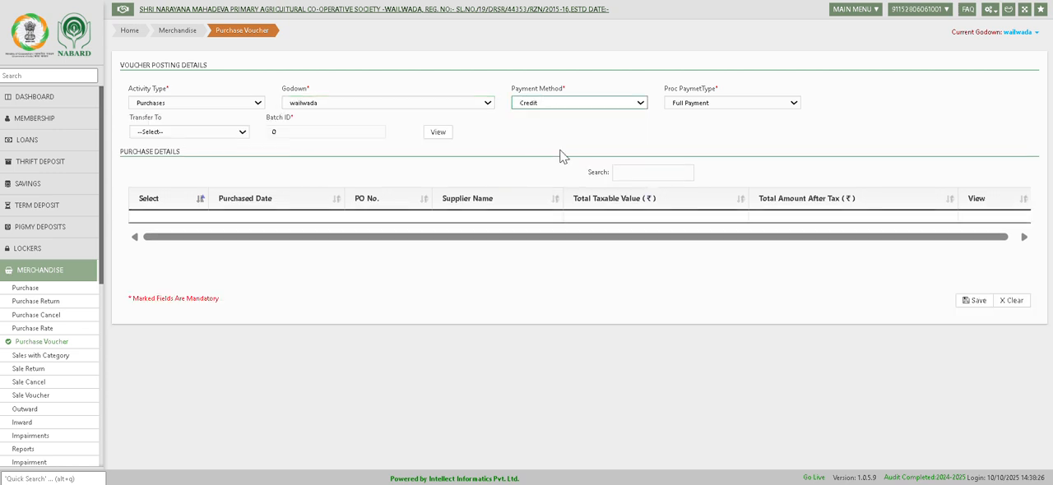
Set the transfer to Other Deposits with a newly generated batch and list the purchases awaiting a voucher.
click(189, 134)
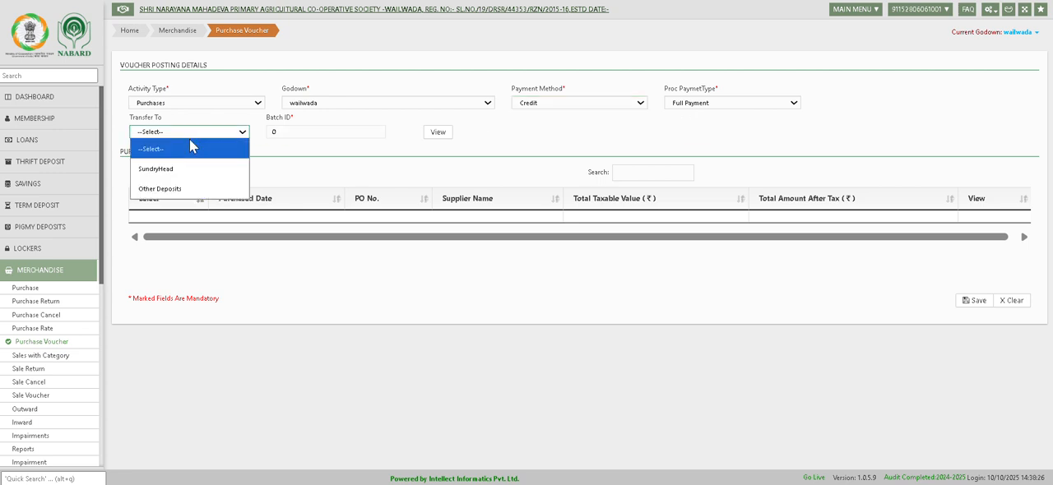
click(181, 183)
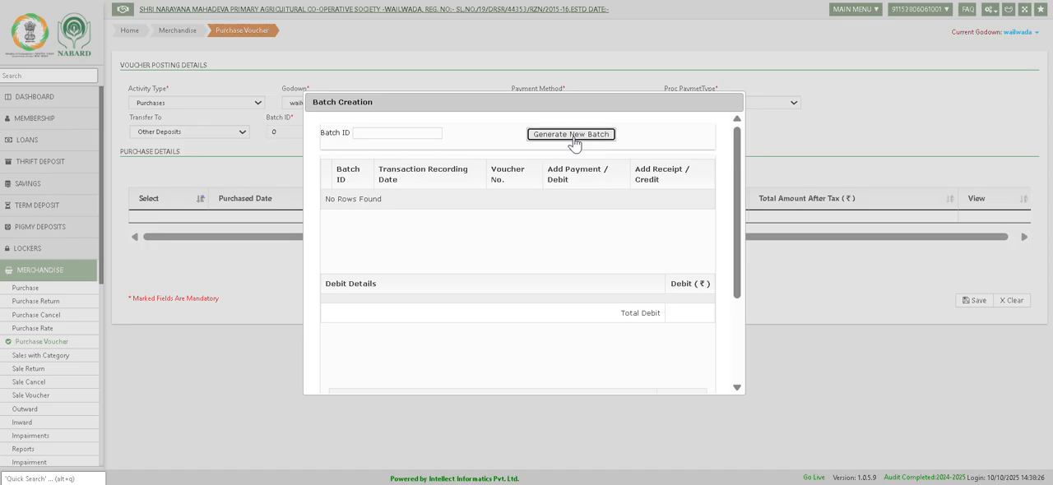
click(573, 135)
click(436, 132)
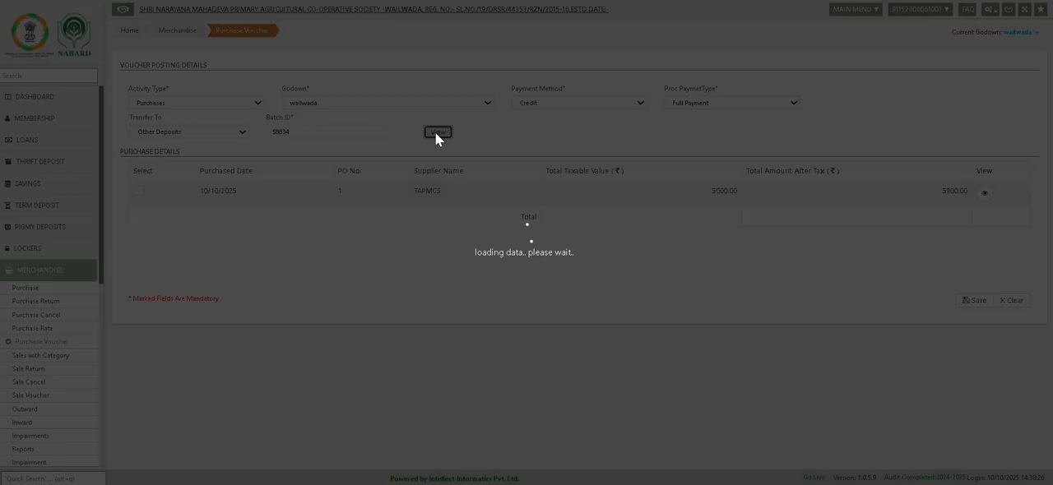
Select the TAPMCS purchase, save its voucher, dismiss the follow-up dialogs and return to the dashboard.
click(138, 190)
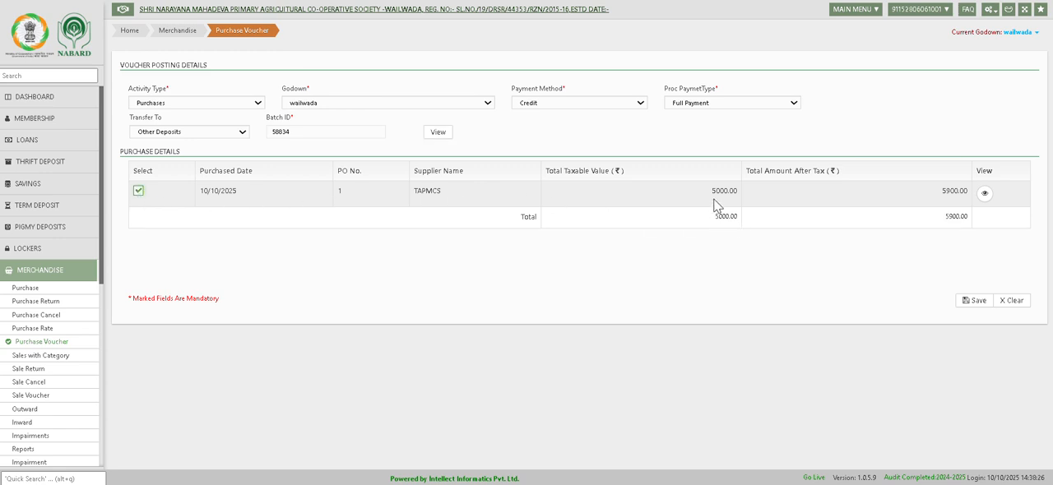
drag(712, 198, 738, 200)
drag(943, 198, 964, 200)
click(983, 302)
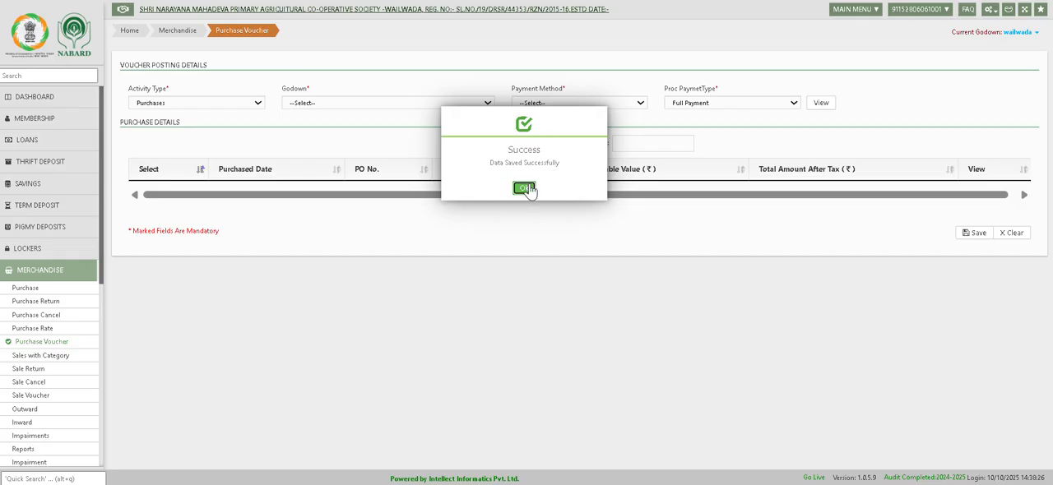
click(526, 188)
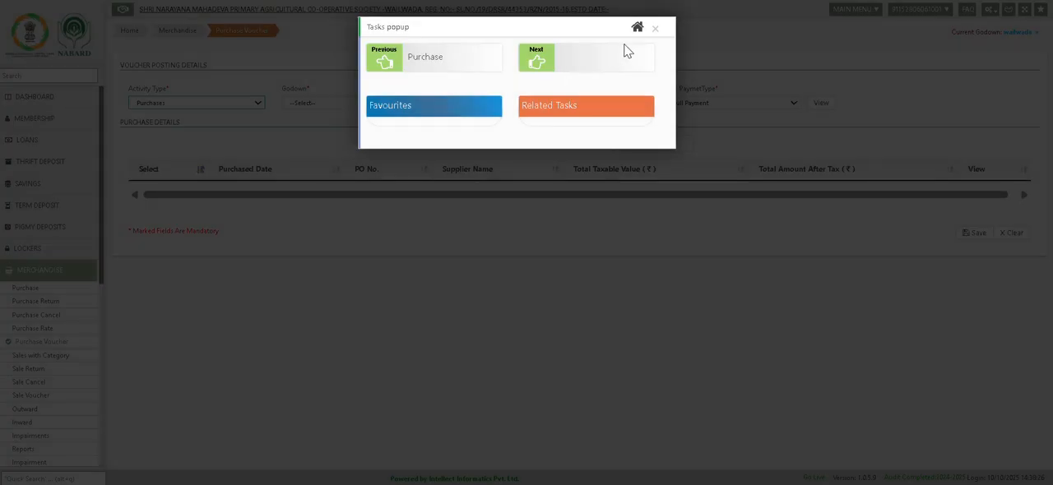
click(654, 29)
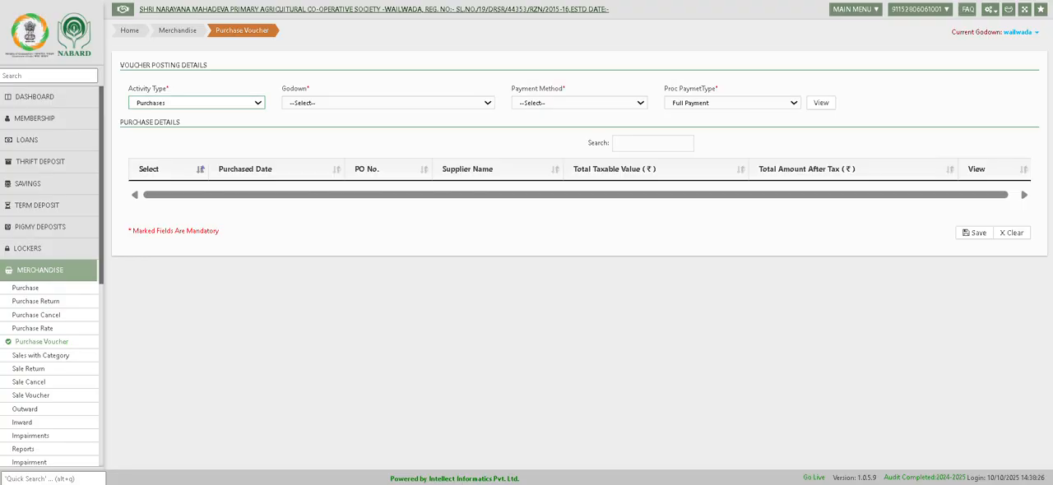
click(57, 99)
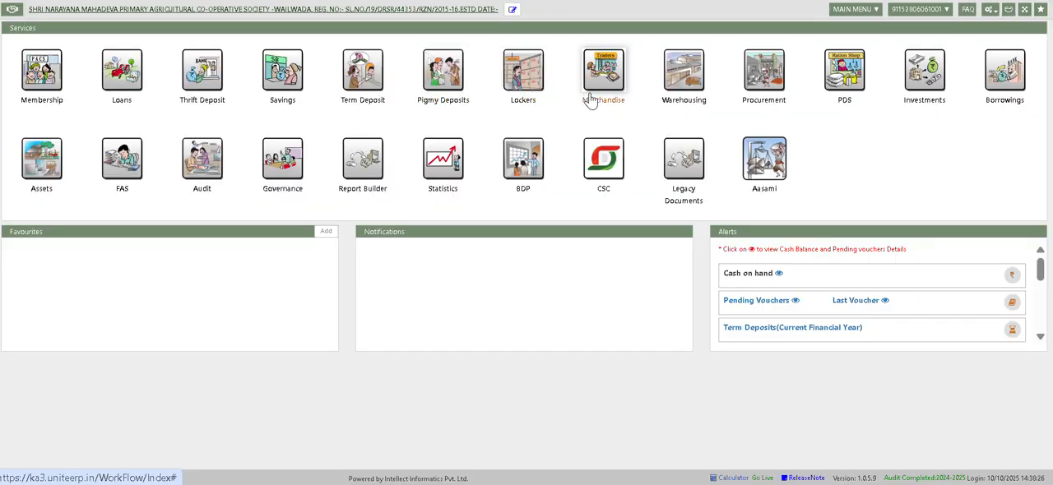
Open the Merchandise Sale Rate configuration and start adding an item sale rate.
click(988, 11)
mouse_move(936, 216)
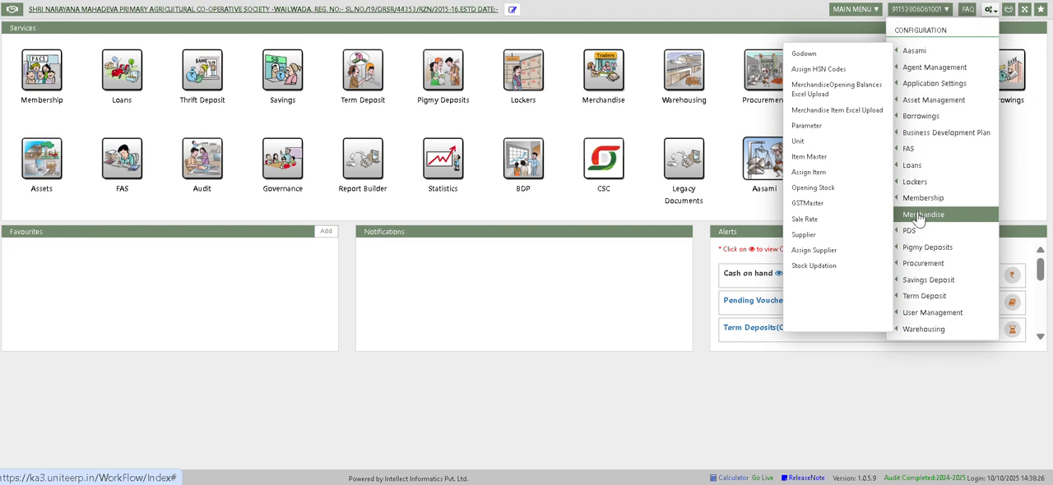
click(856, 221)
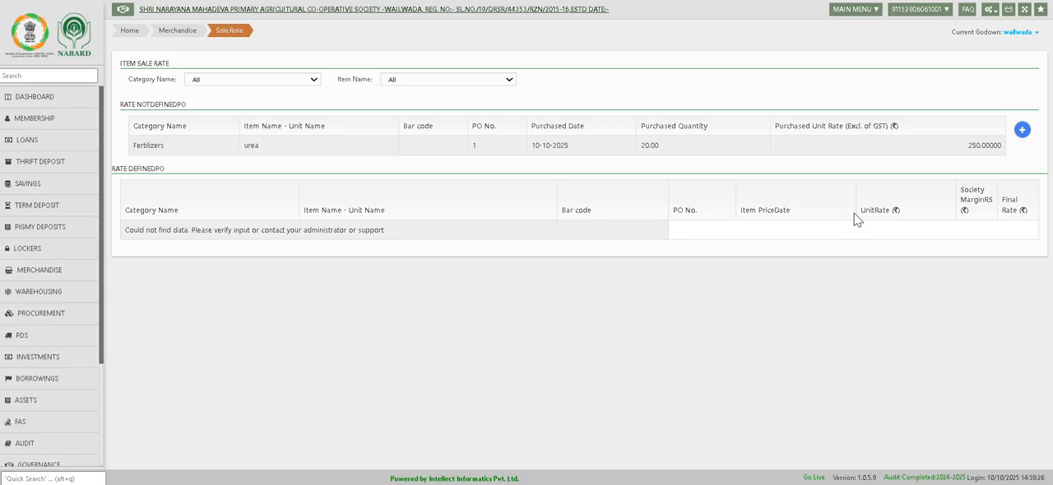
click(1021, 132)
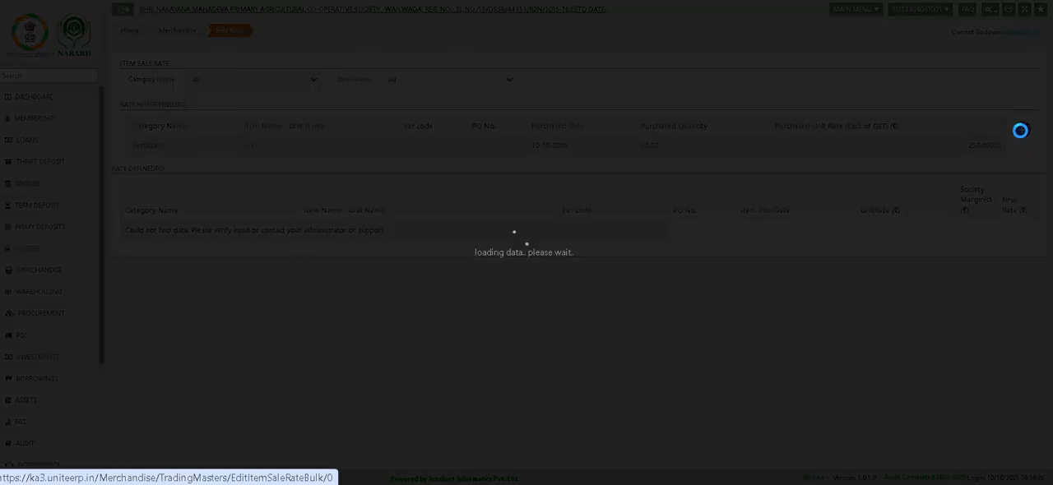
Set the sale rate's invoice date to 10-10-2025 and choose PO No. 1.
click(183, 73)
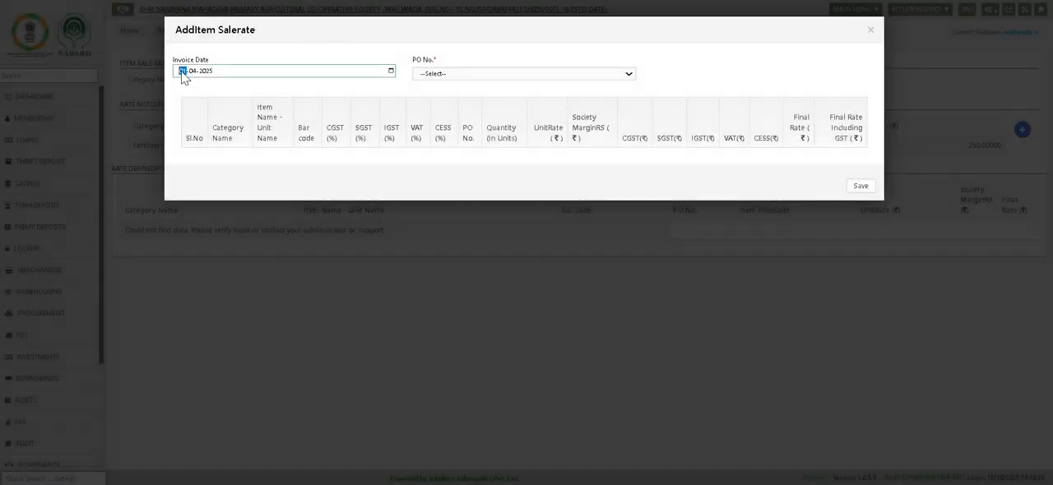
text(10-10-1)
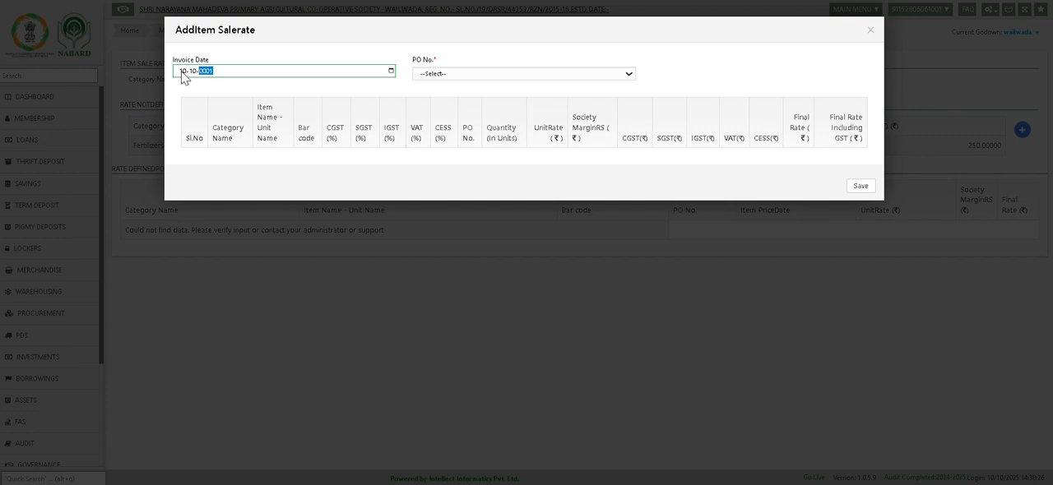
text(2025)
key(BackSpace)
text(2025)
key(Tab)
key(Tab)
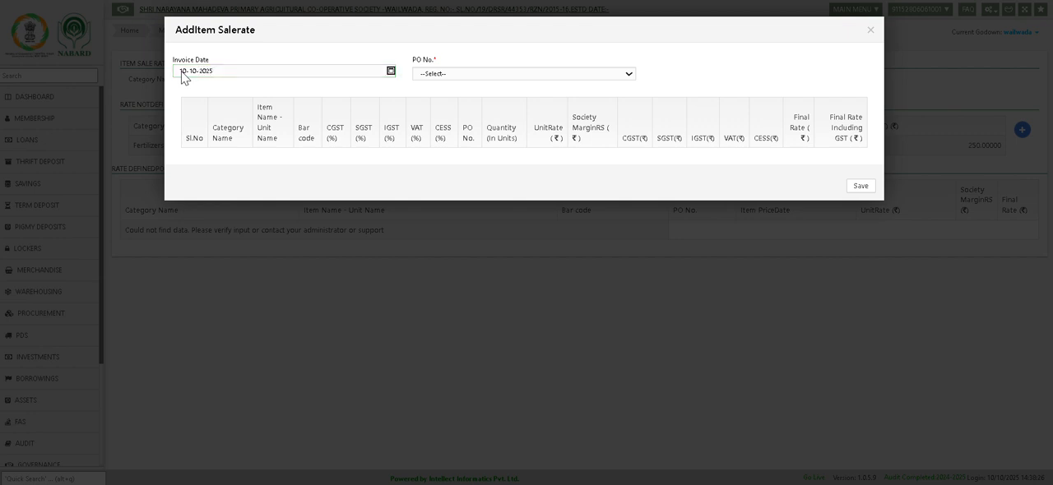
click(473, 76)
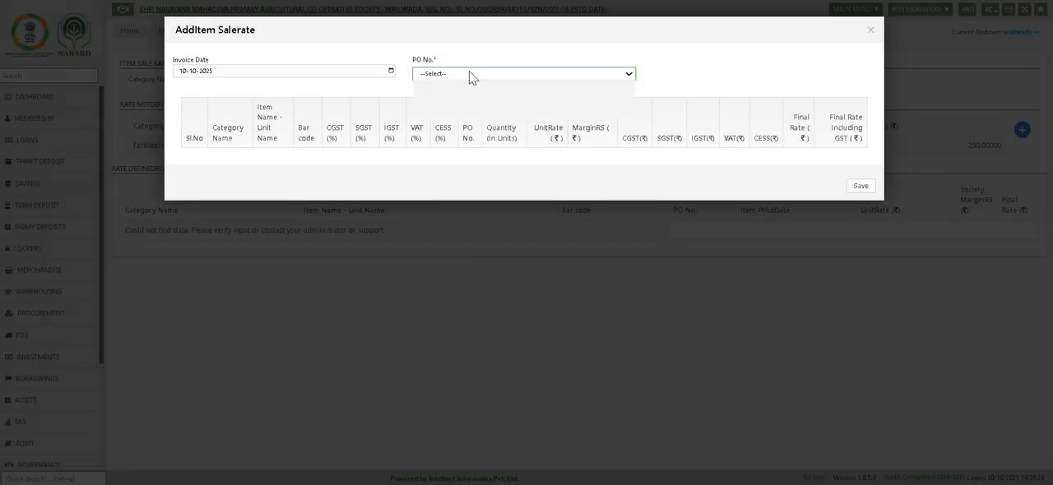
click(465, 110)
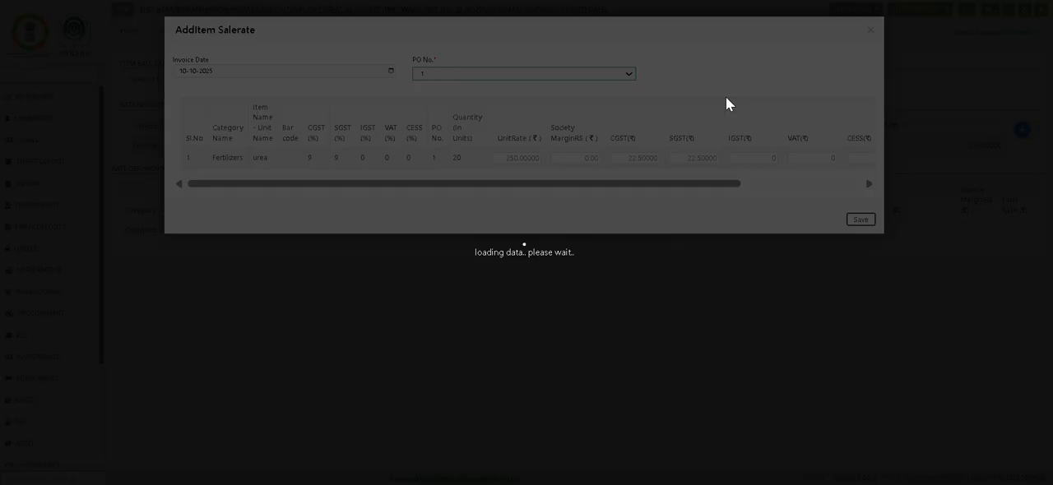
Set the urea item's final rate including GST to 300.
drag(482, 184, 712, 181)
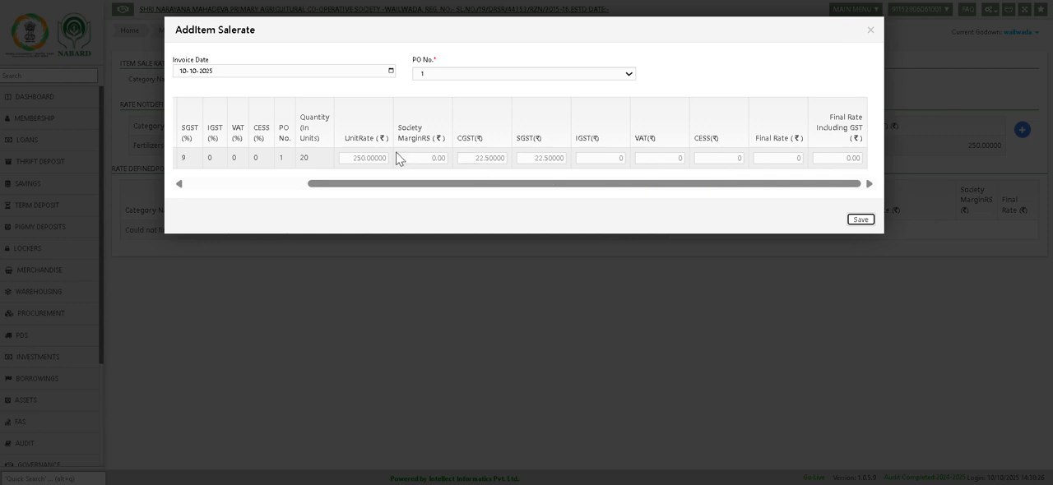
drag(839, 155, 874, 159)
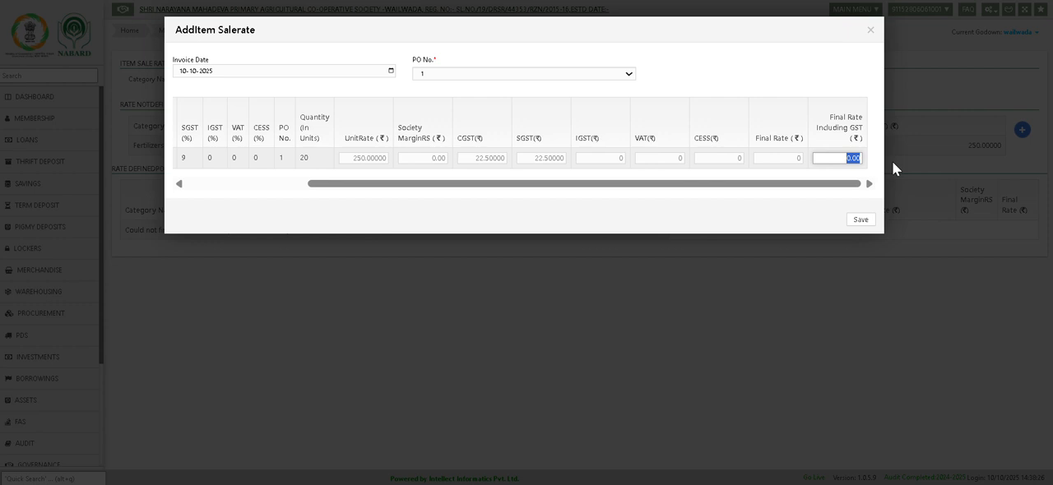
text(2)
text(00)
key(Tab)
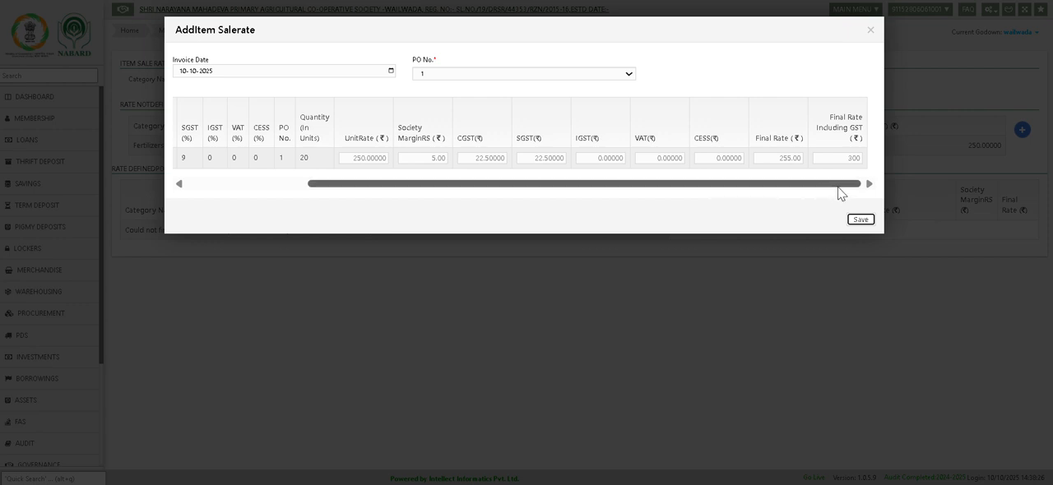
Save the urea sale rate, dismiss the follow-up dialogs and return to the dashboard.
click(856, 219)
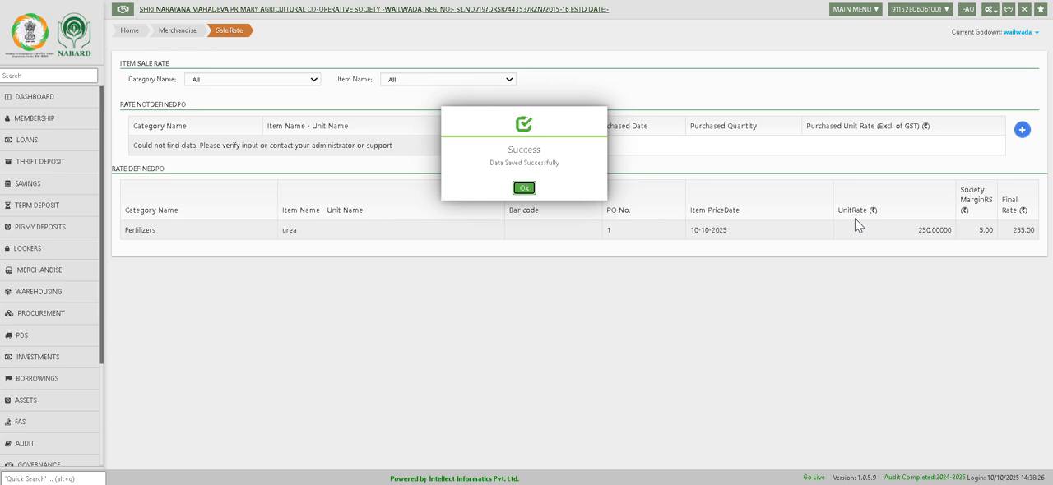
click(524, 188)
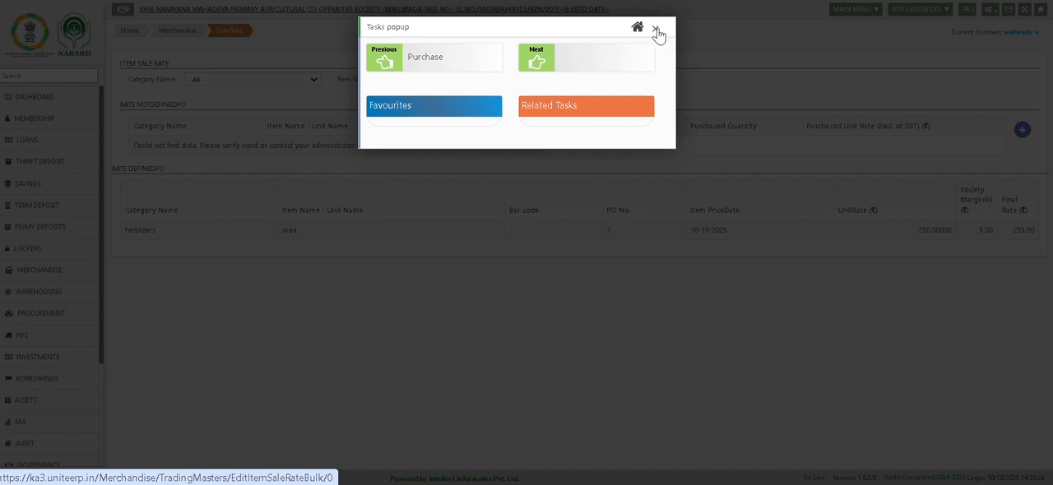
click(655, 29)
click(40, 107)
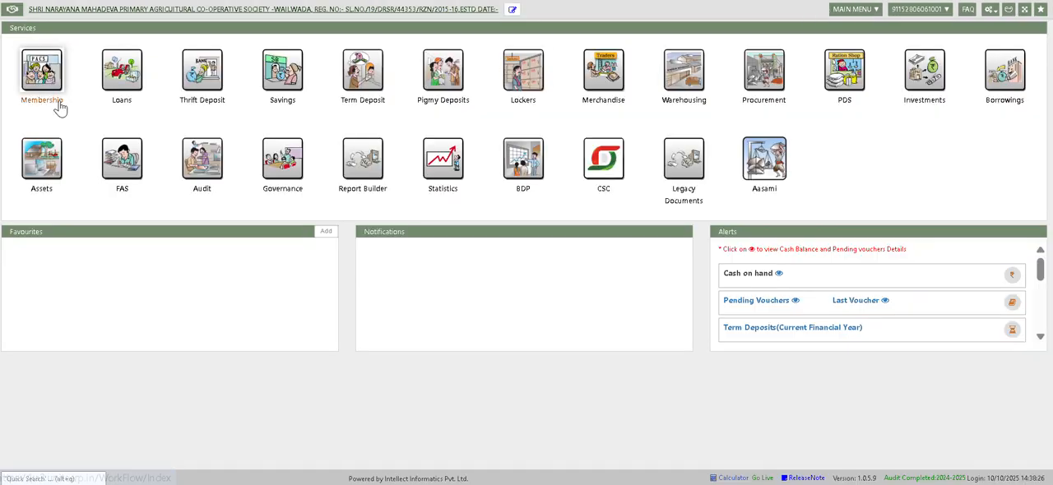
Open the Pass Voucher page of the FAS module.
click(613, 84)
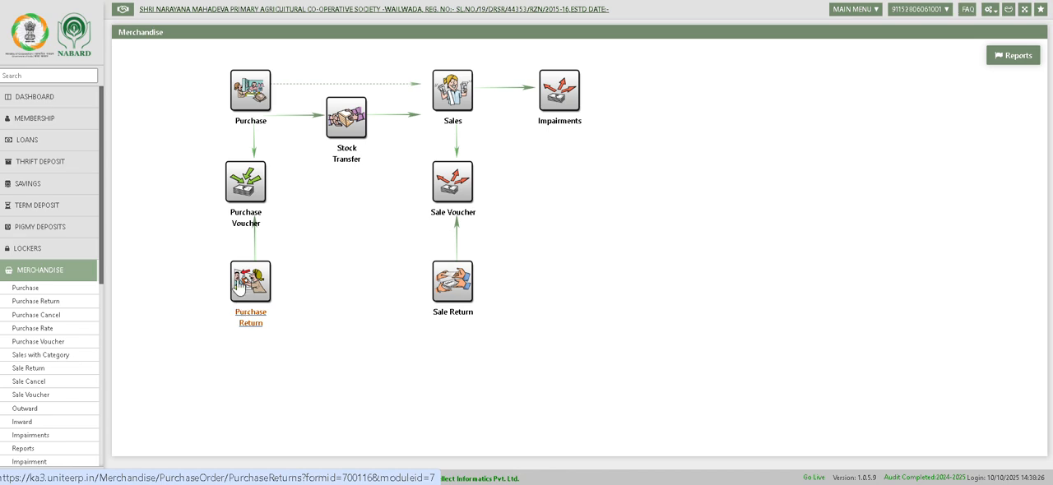
click(47, 99)
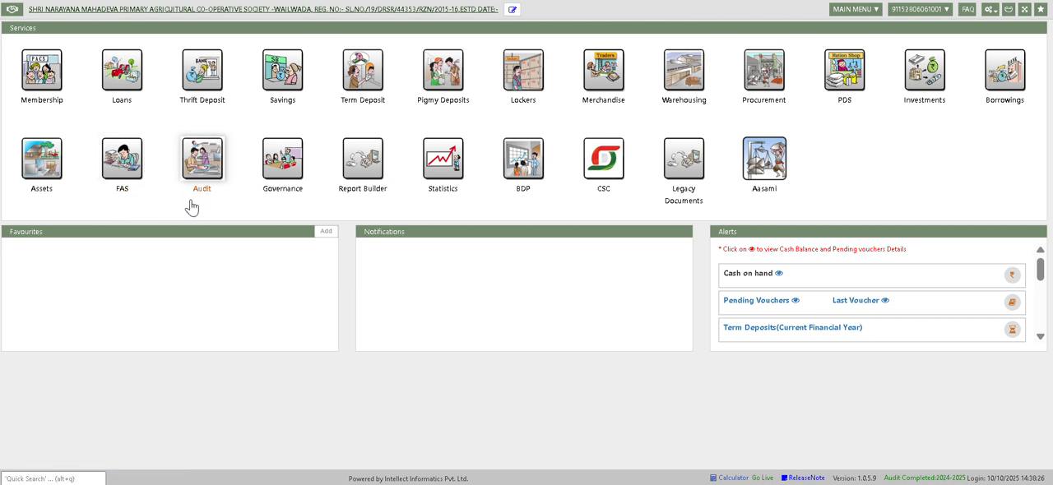
click(120, 177)
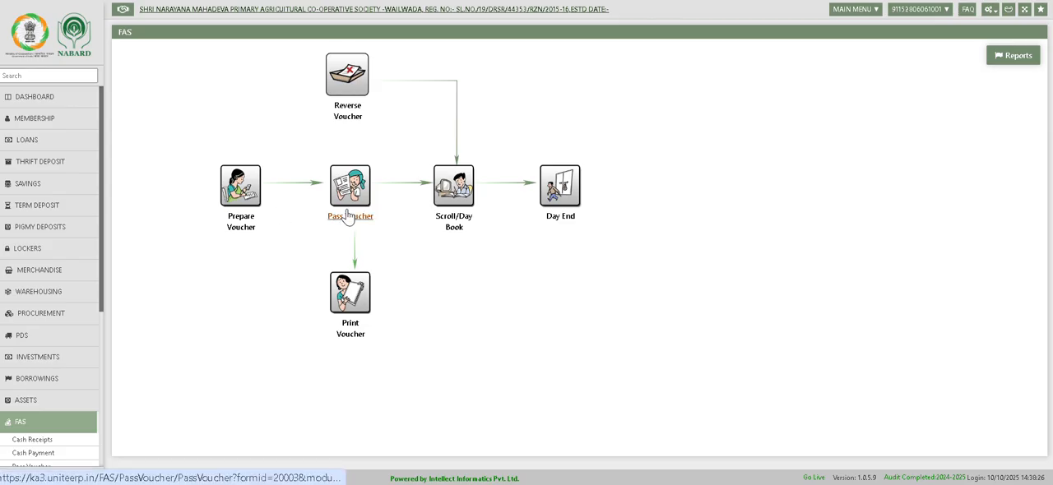
click(349, 214)
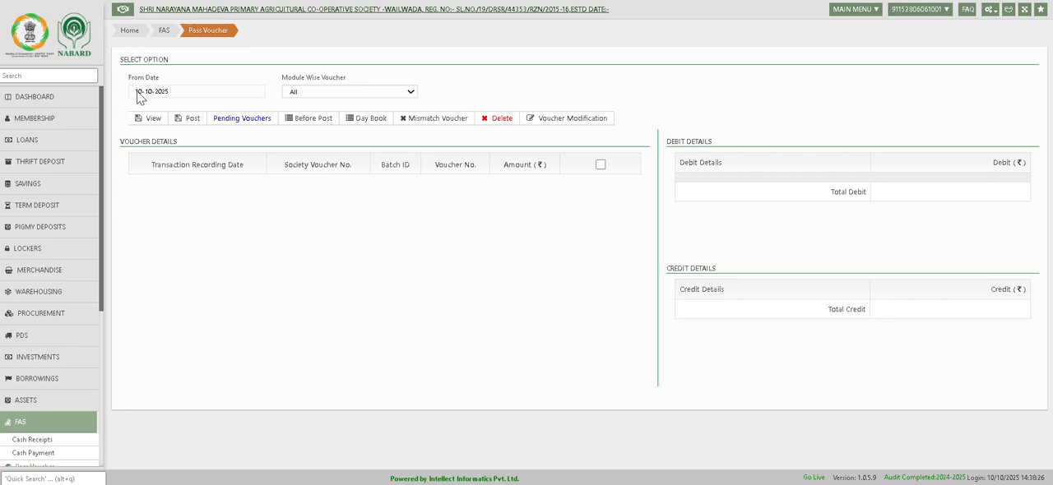
List the vouchers dated 10-10-2025 and delete the urea purchase voucher, confirming the deletion.
click(147, 119)
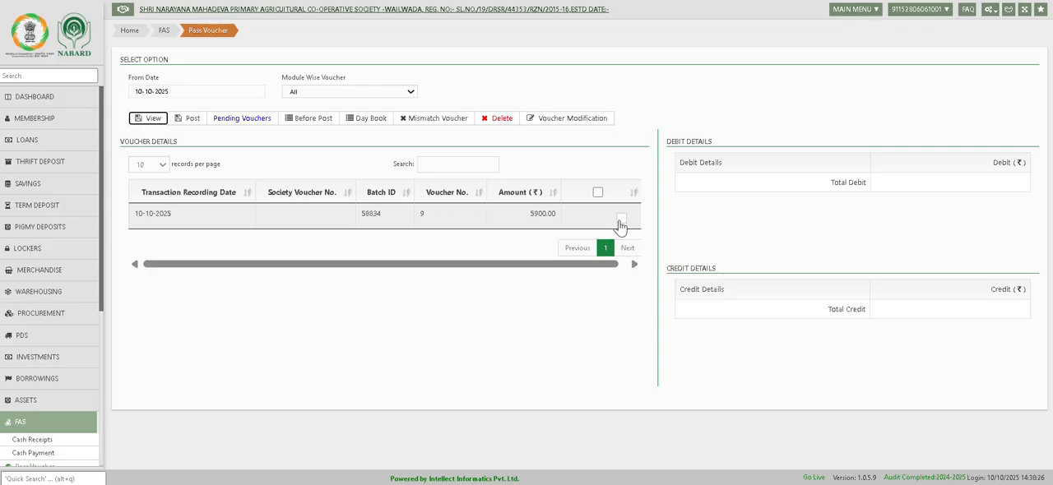
click(621, 219)
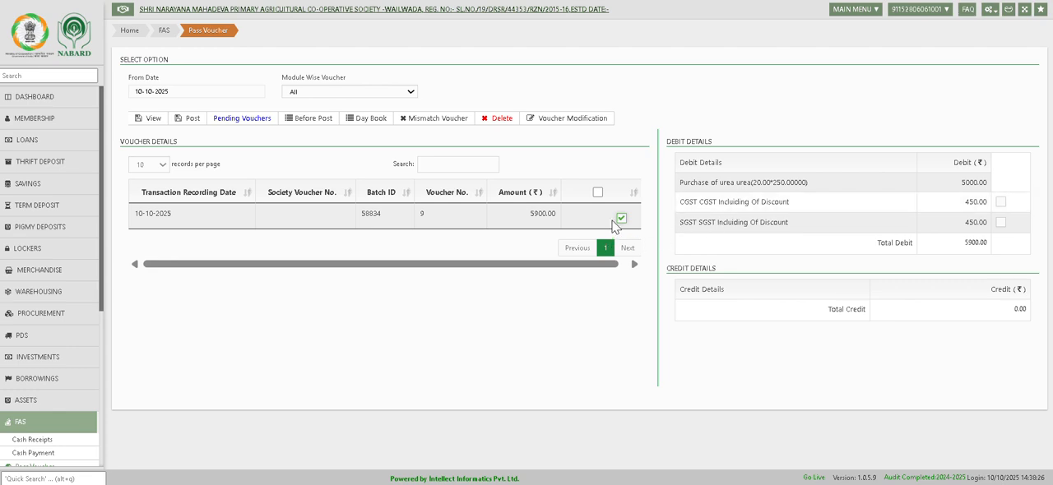
click(504, 120)
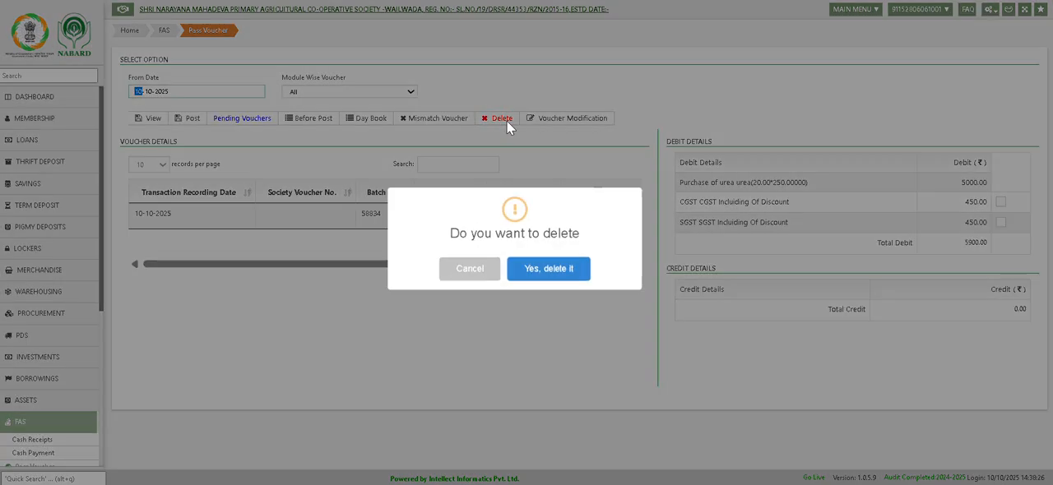
click(556, 269)
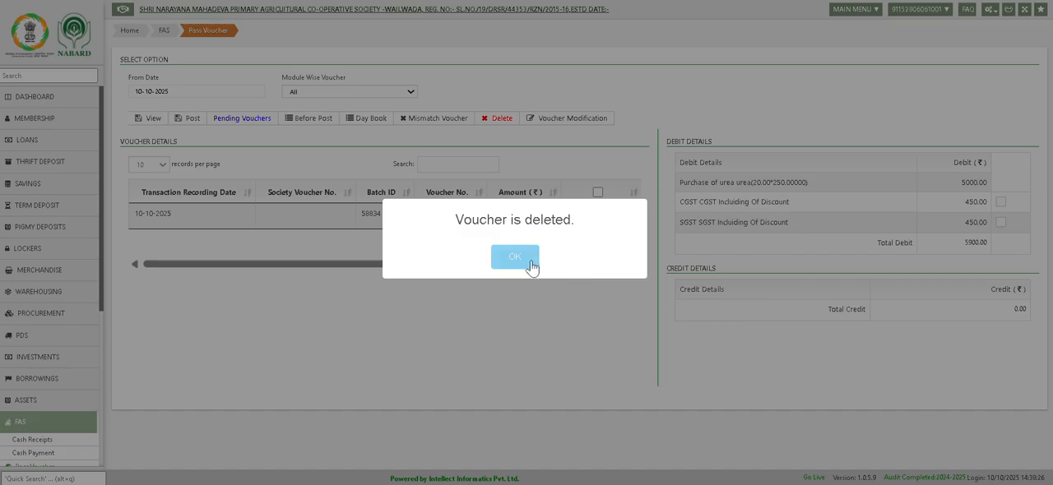
click(530, 265)
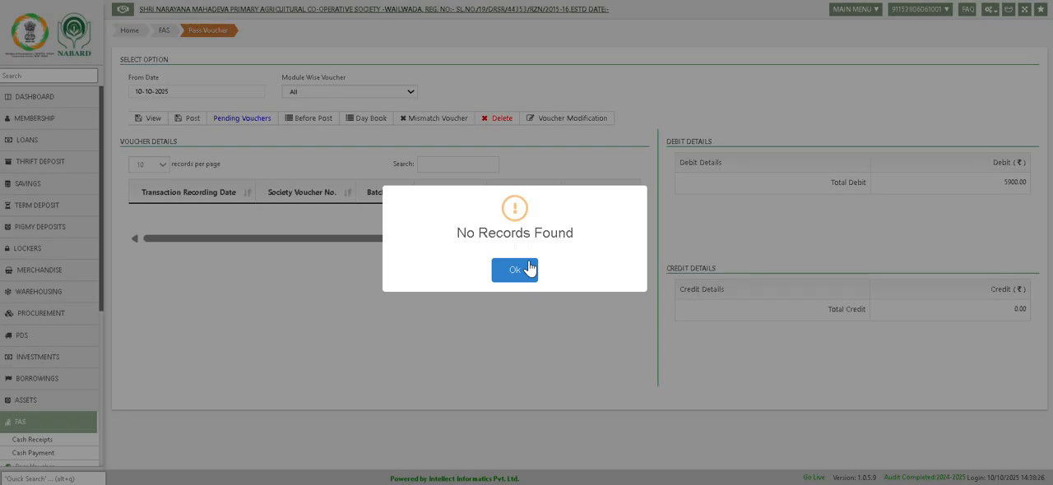
click(514, 270)
Return to the dashboard and open the Purchase Cancel page of the Merchandise module.
click(89, 111)
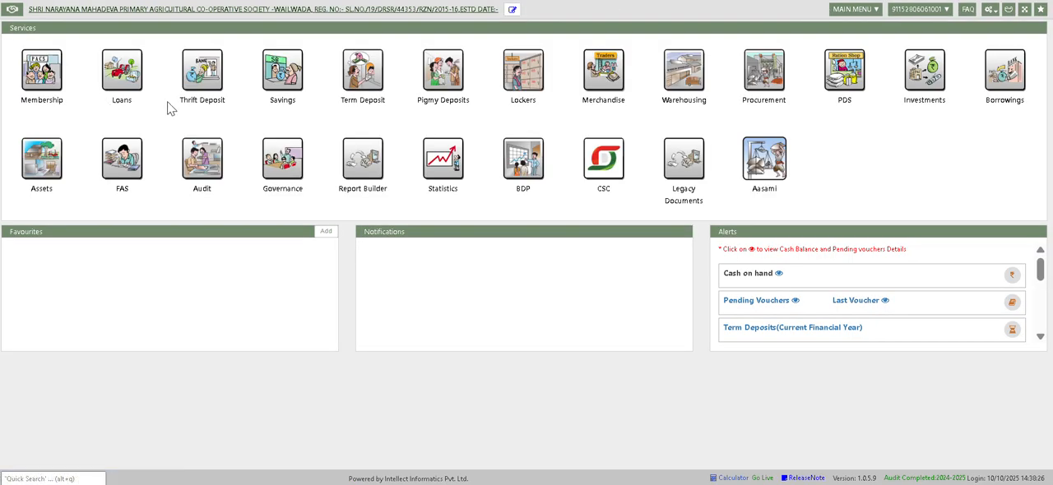
click(589, 97)
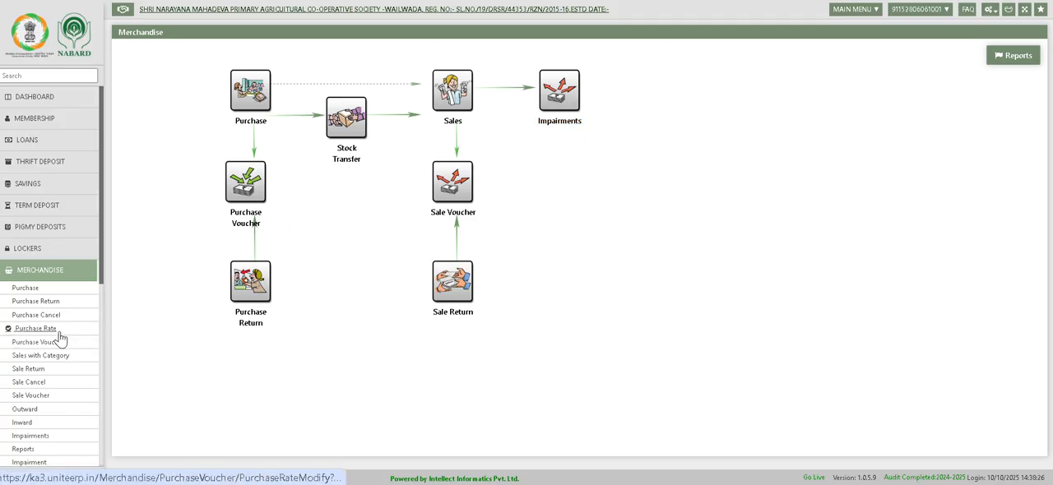
scroll(60, 339, up, 2)
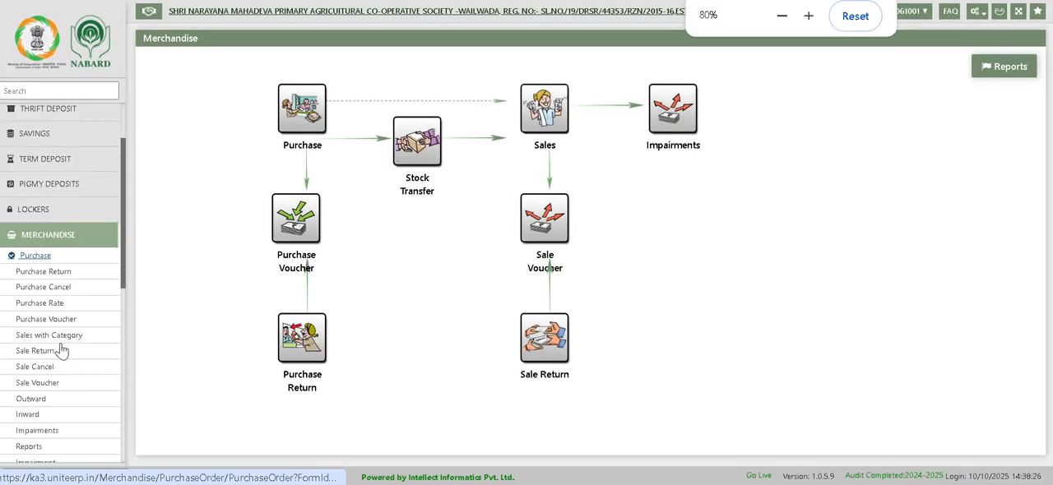
click(61, 296)
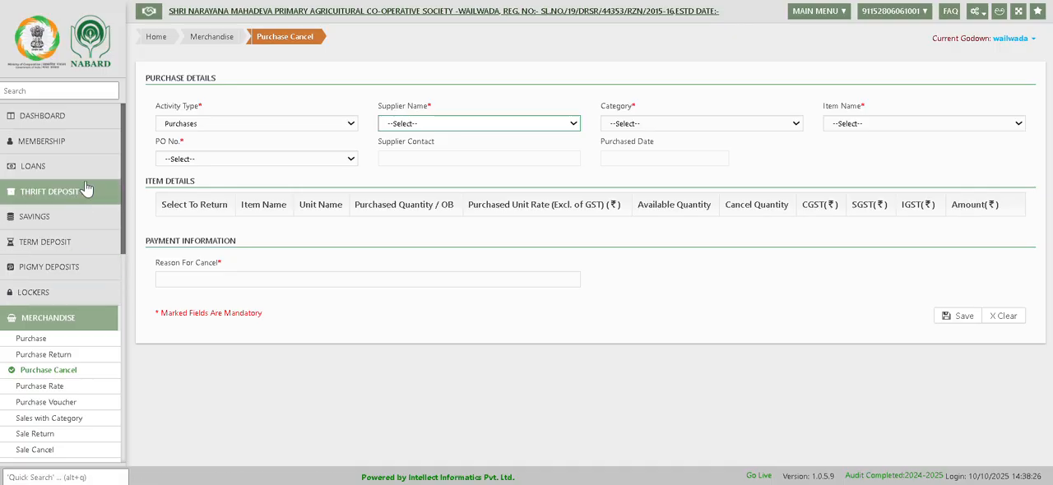
Load the purchase to cancel with activity type Purchases, supplier TAPMCS, category Fertilizers, item urea and PO No. 1.
click(199, 127)
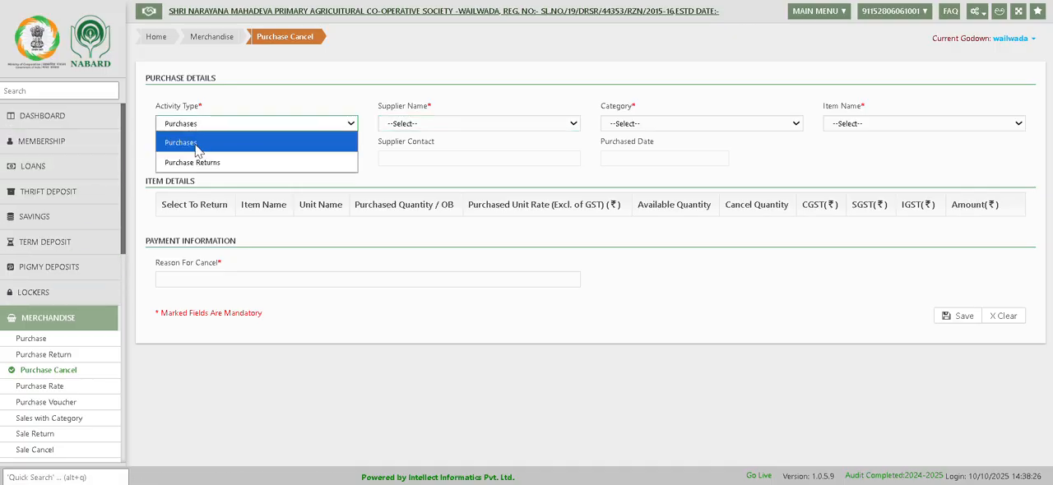
click(198, 144)
click(415, 124)
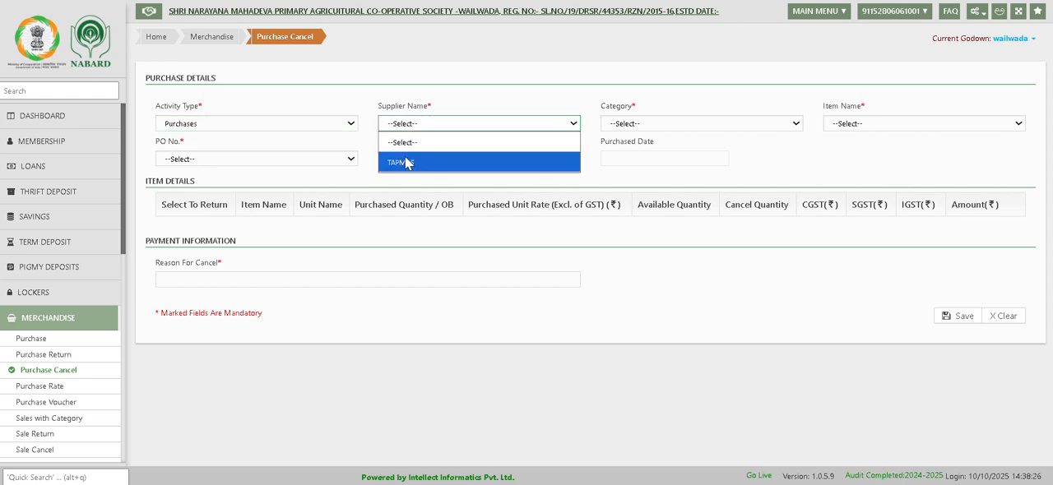
click(405, 157)
click(664, 125)
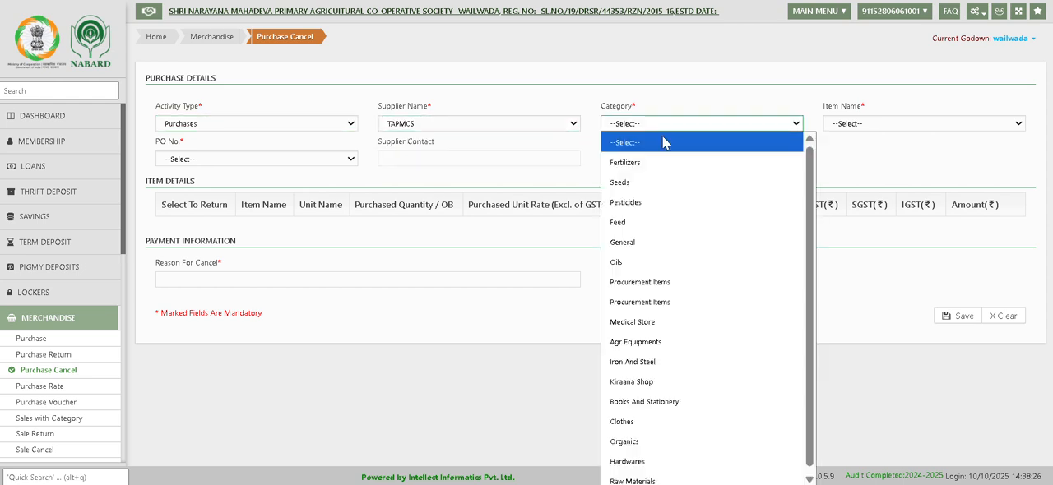
click(659, 164)
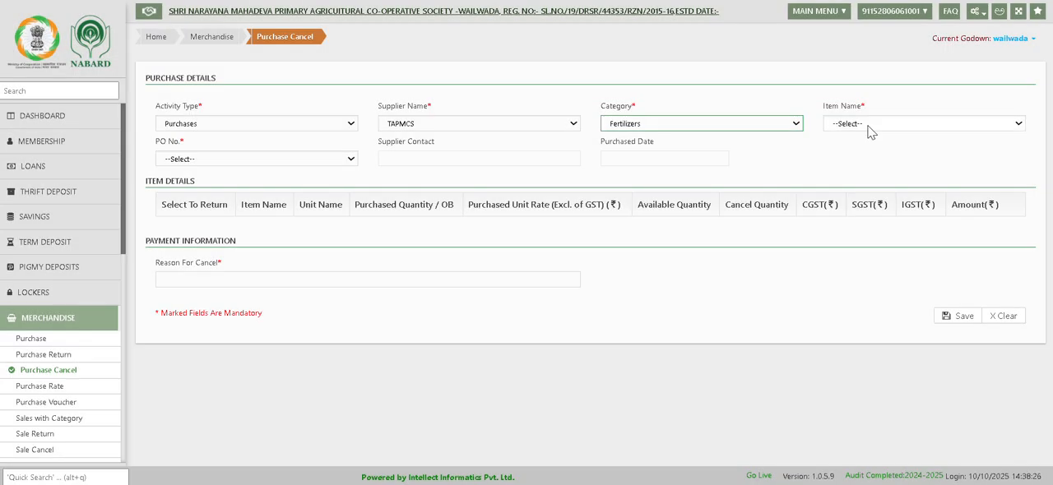
click(867, 125)
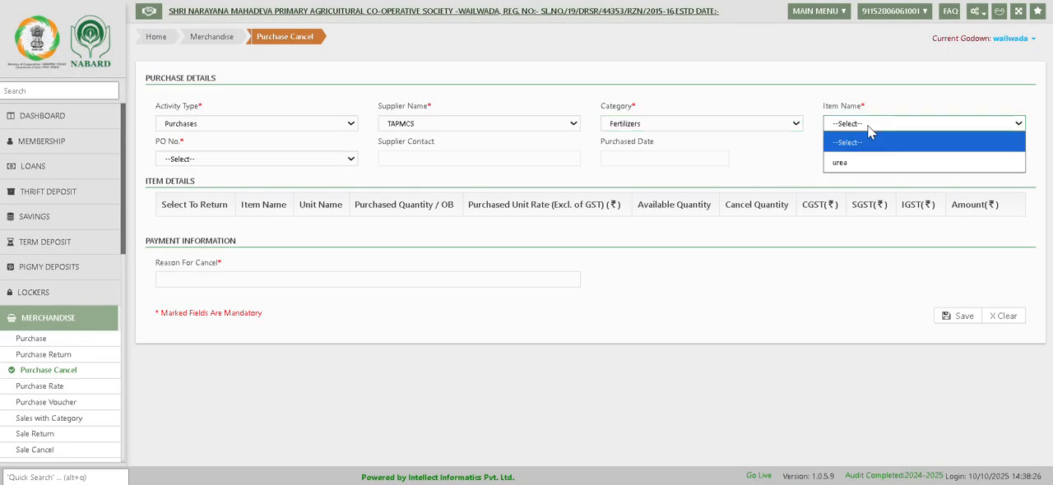
click(856, 166)
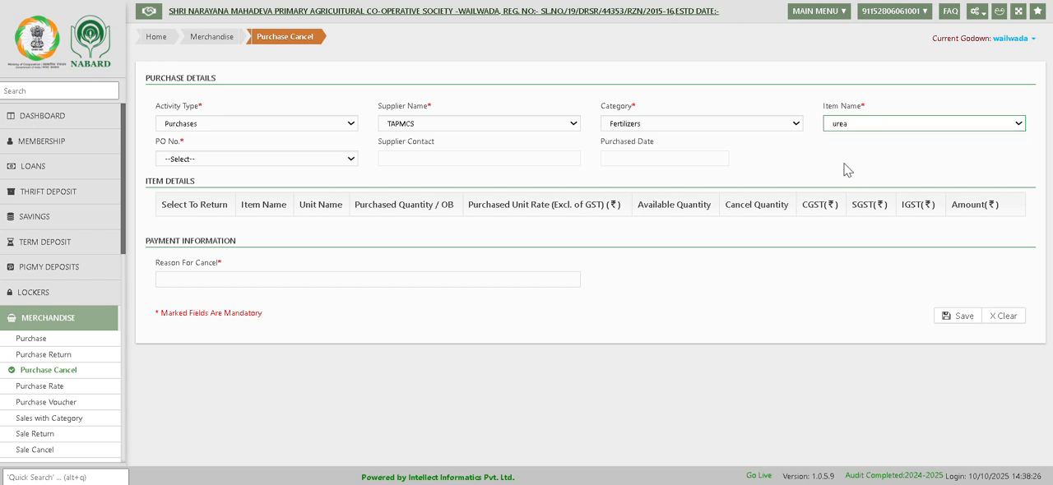
click(200, 160)
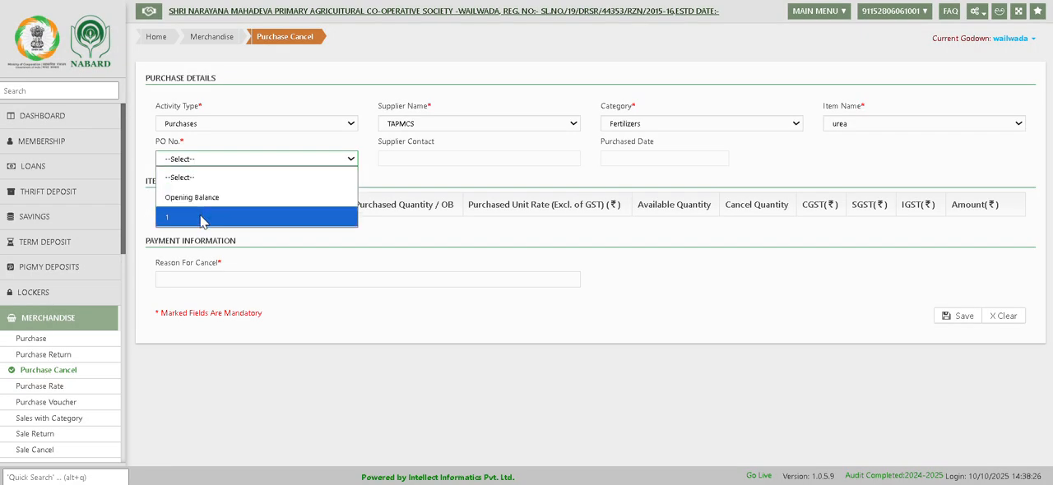
click(200, 217)
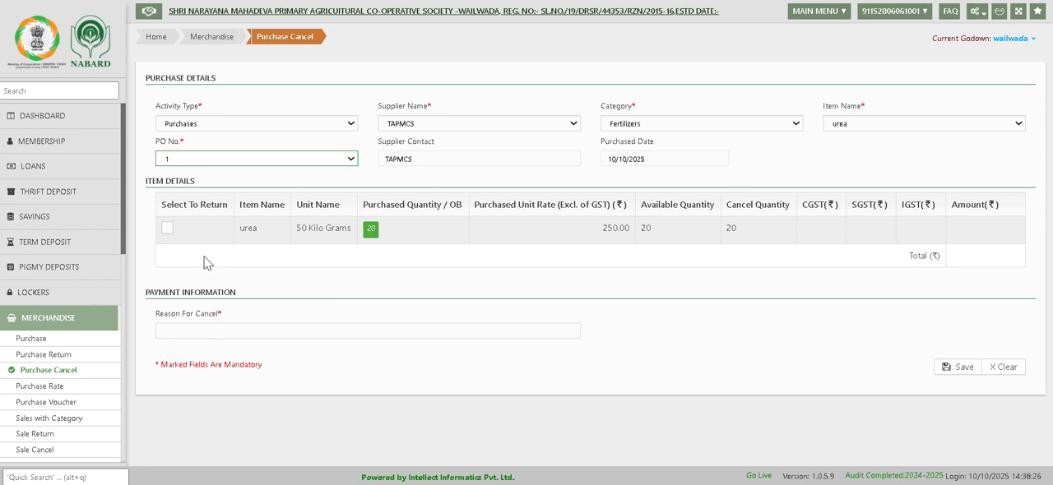
Select the urea item for cancellation and enter "wrong entry" as the reason.
click(167, 228)
click(231, 332)
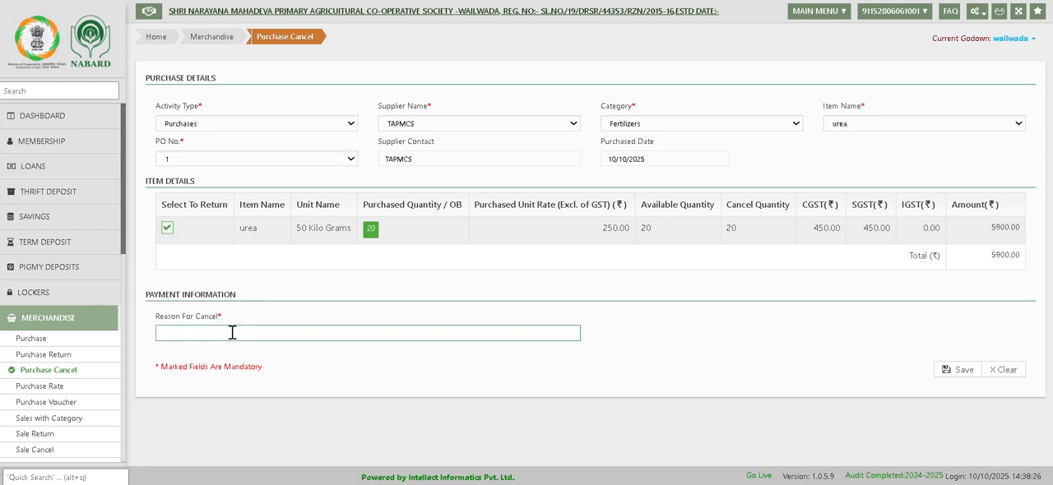
text(wrong entry)
Save the purchase cancellation and dismiss the follow-up dialogs.
click(963, 373)
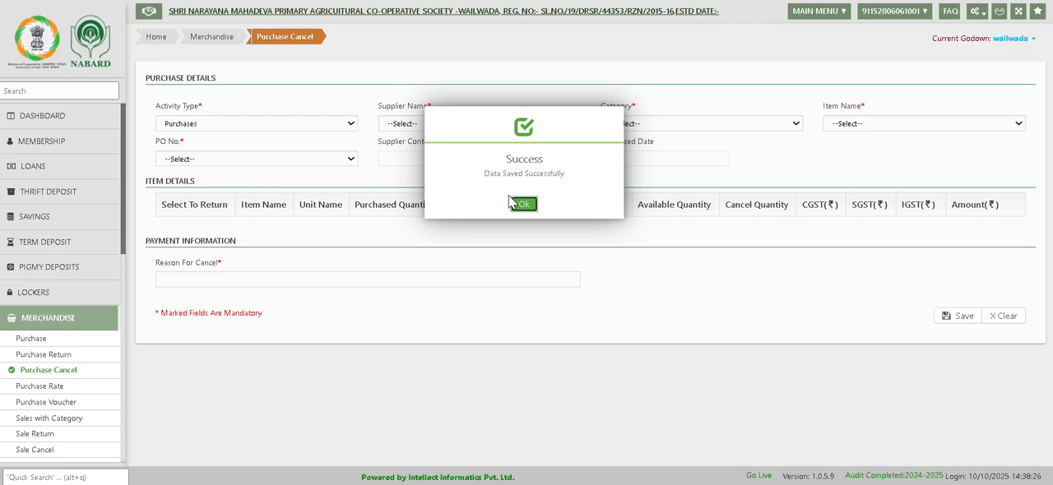
click(524, 204)
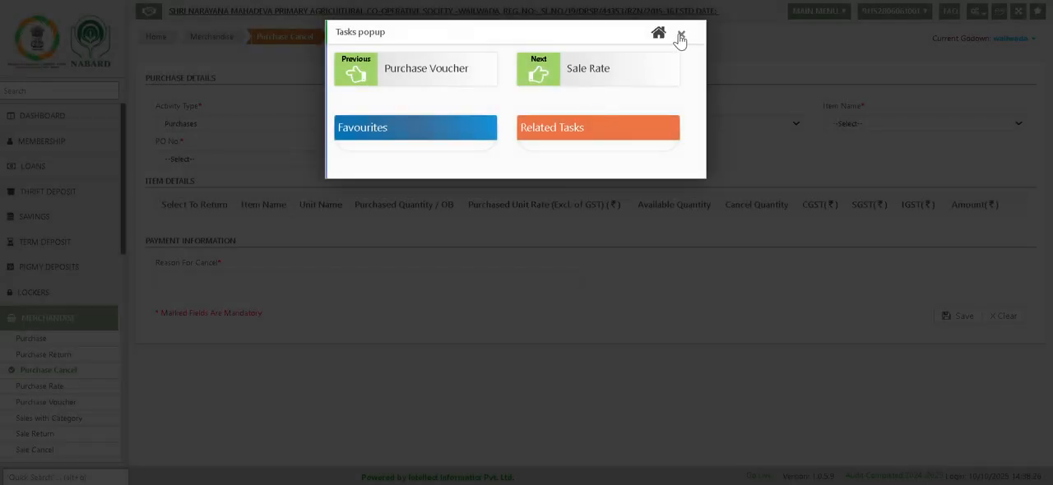
click(679, 35)
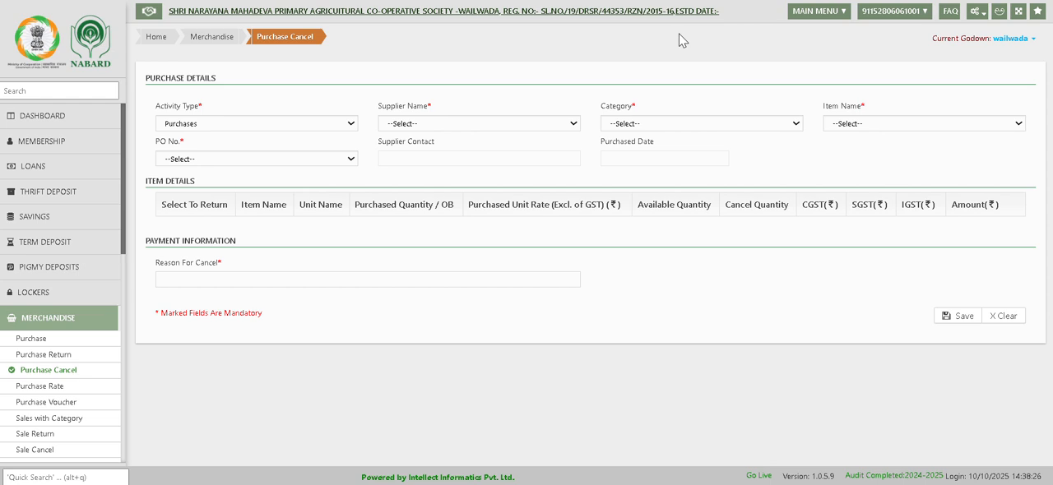